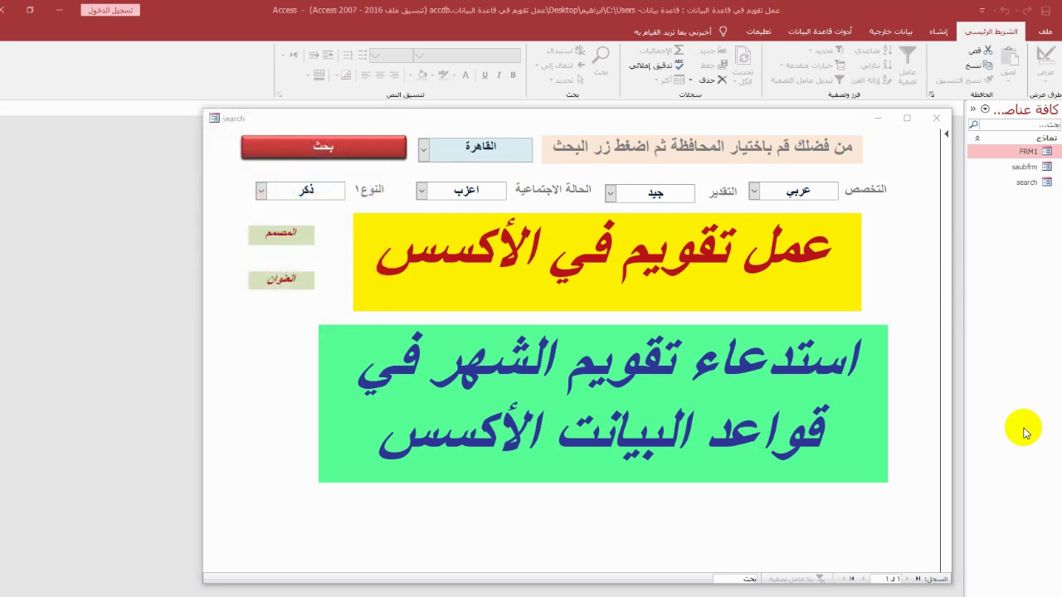
# Run the search, then switch the search form to Design view
pyautogui.click(318, 150)
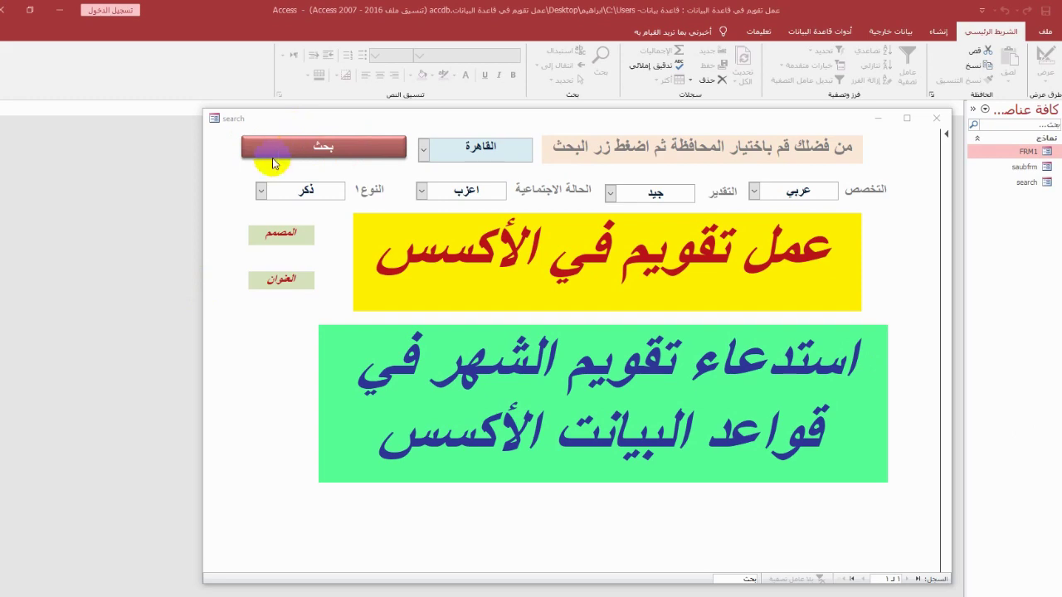
pyautogui.rightClick(270, 382)
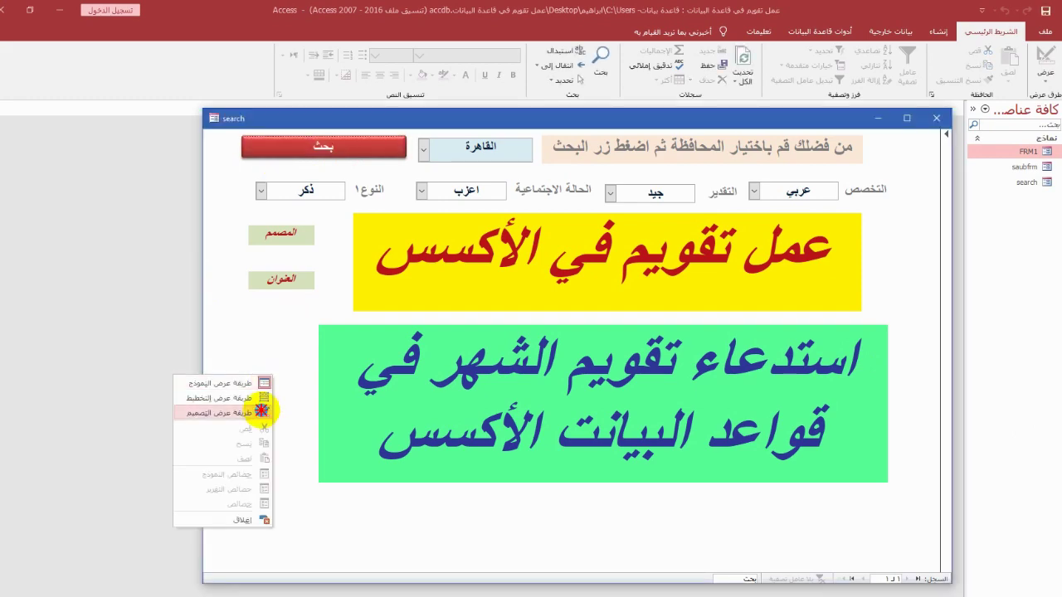
pyautogui.click(262, 412)
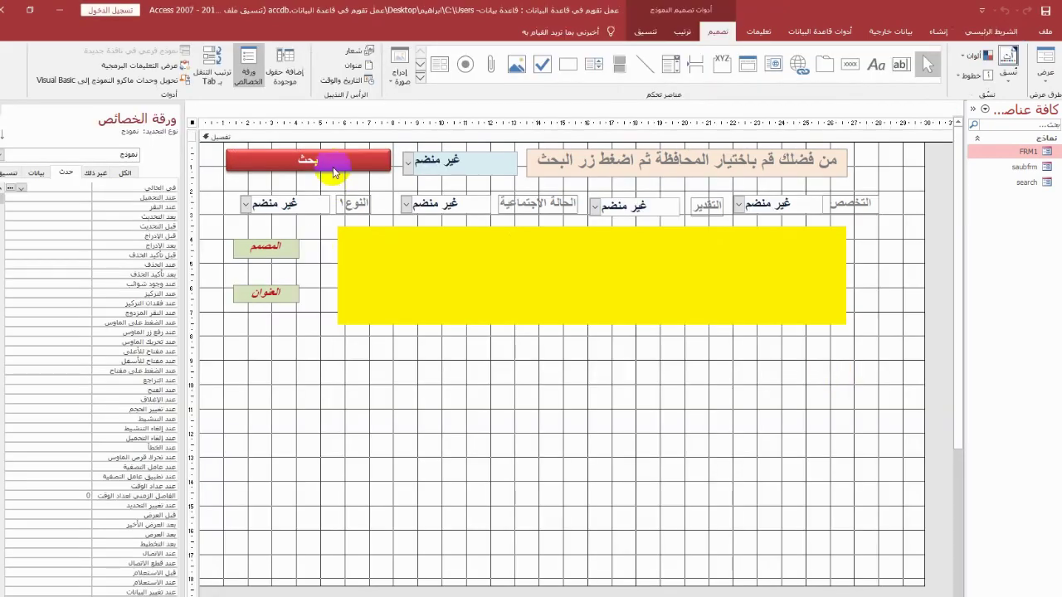
# Change the search button's caption to 'استدعاء تقويم شهر يونيو ٢٠٢٠'
pyautogui.click(307, 160)
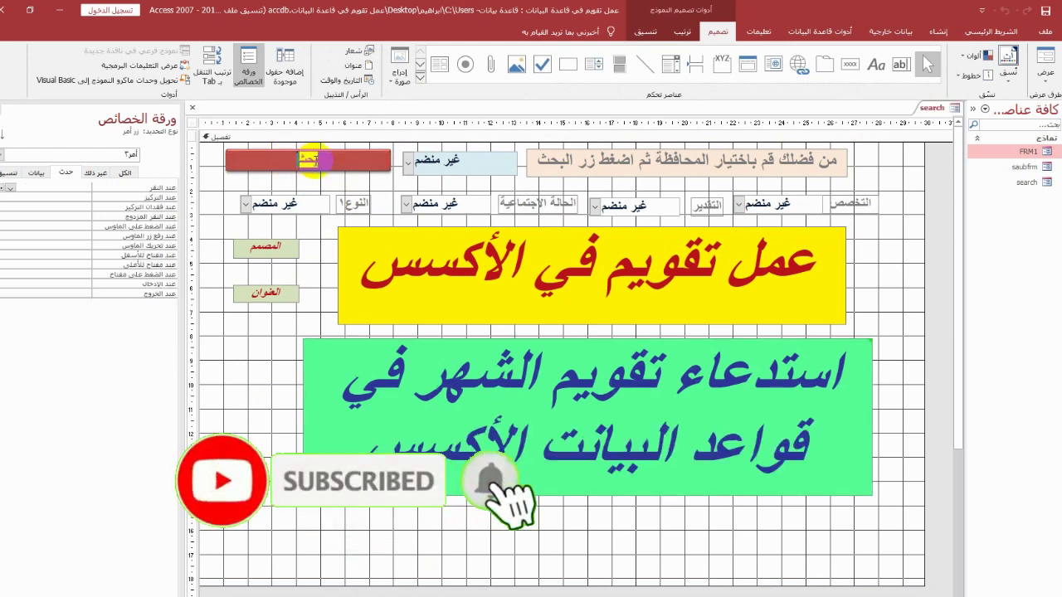
pyautogui.press('BackSpace')
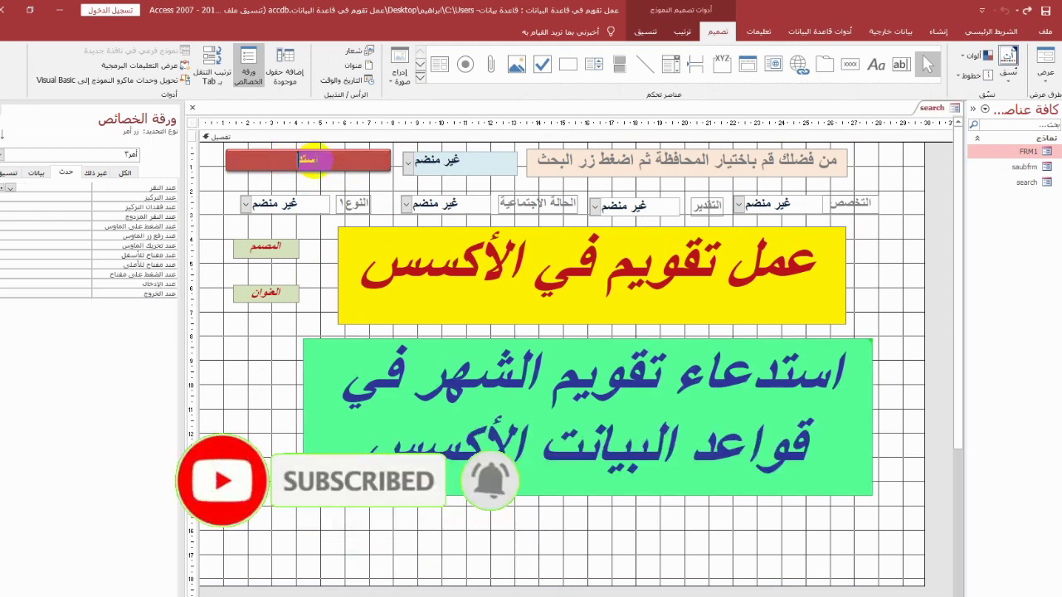
pyautogui.write('استدعاء')
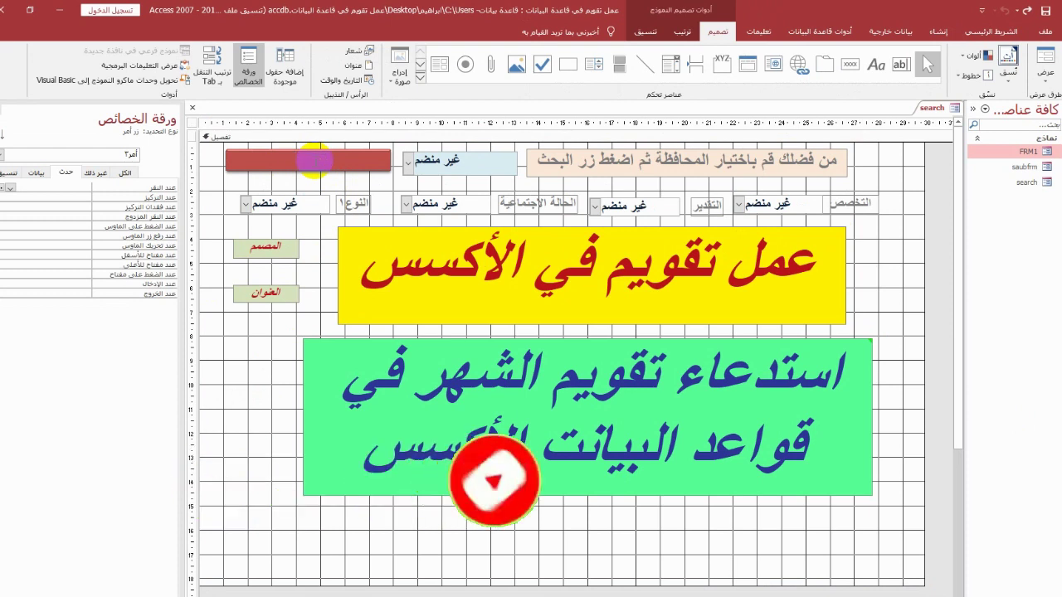
pyautogui.write(' تقويم شهر يو')
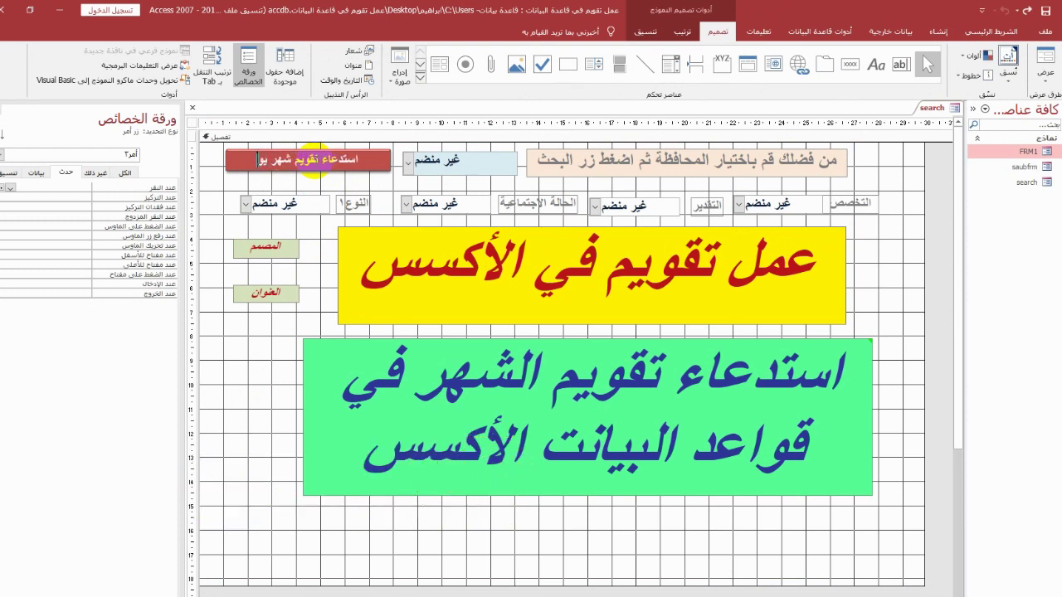
pyautogui.write('نيو ٢٠')
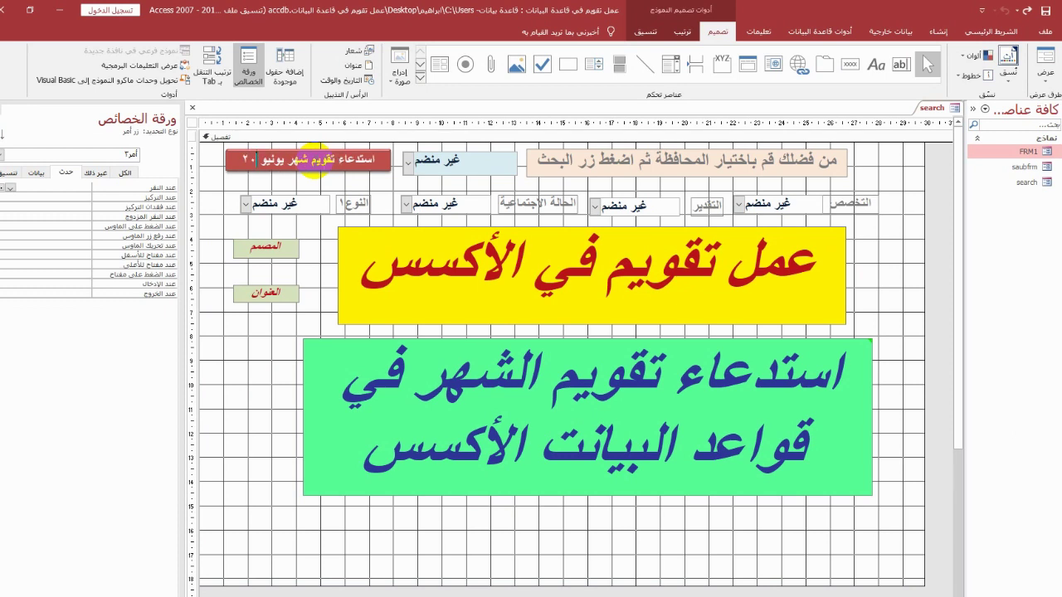
pyautogui.write('٢٠')
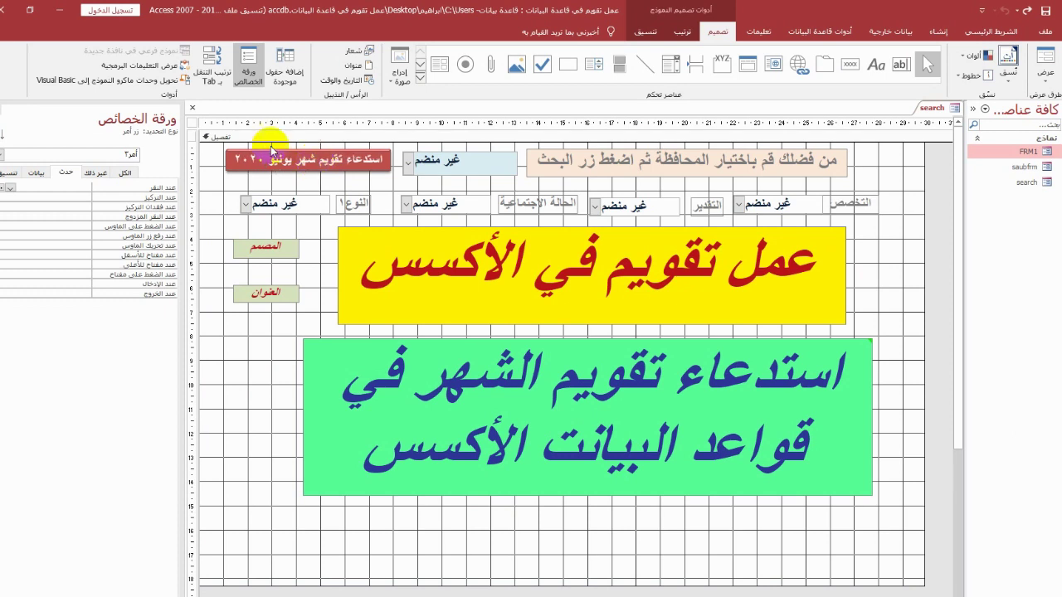
pyautogui.click(251, 392)
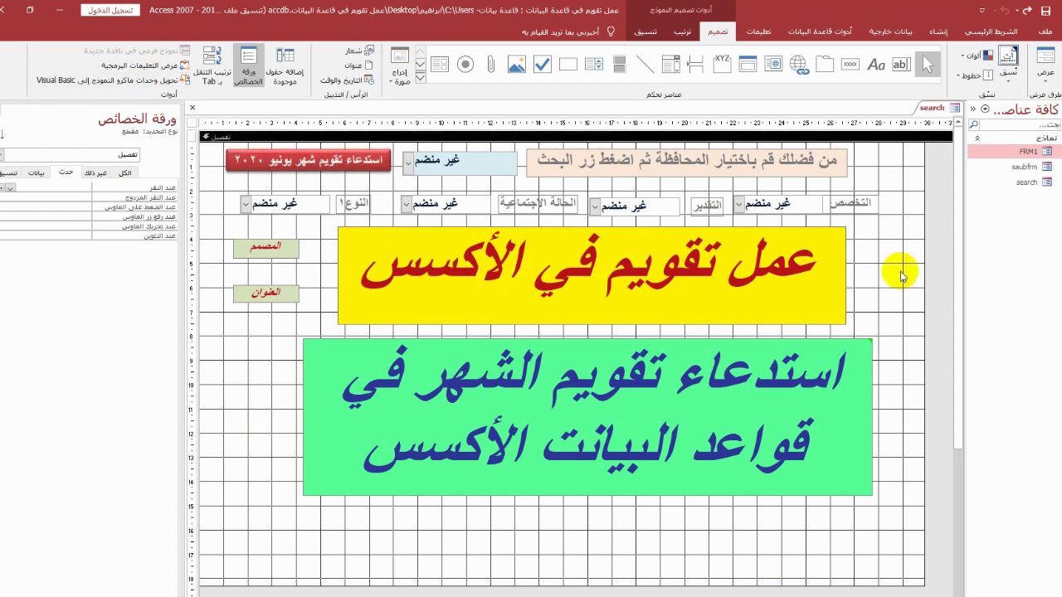
# Create a new blank form
pyautogui.rightClick(1043, 253)
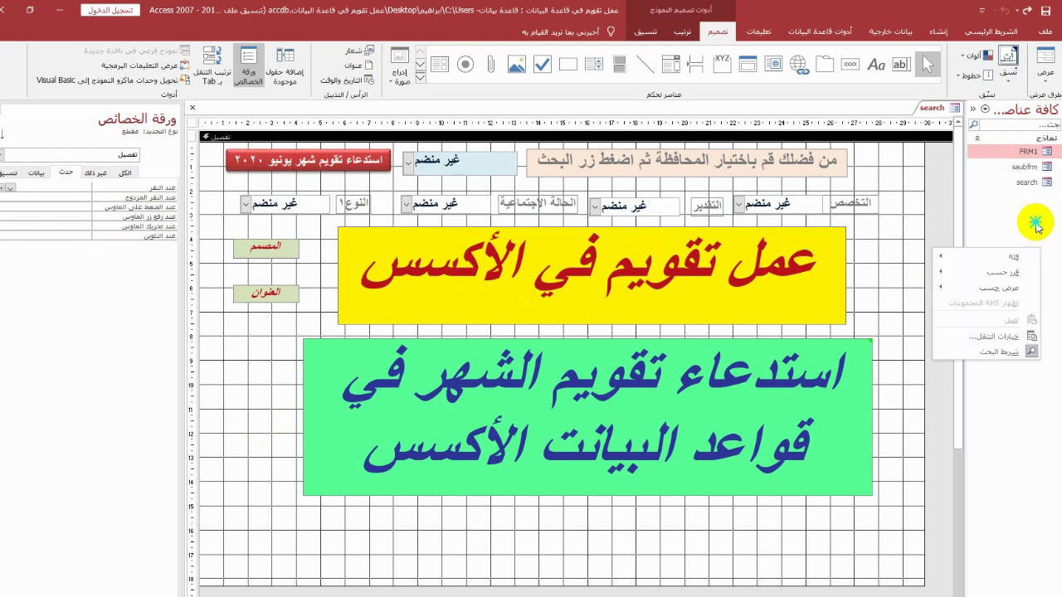
pyautogui.rightClick(1038, 228)
pyautogui.press('Escape')
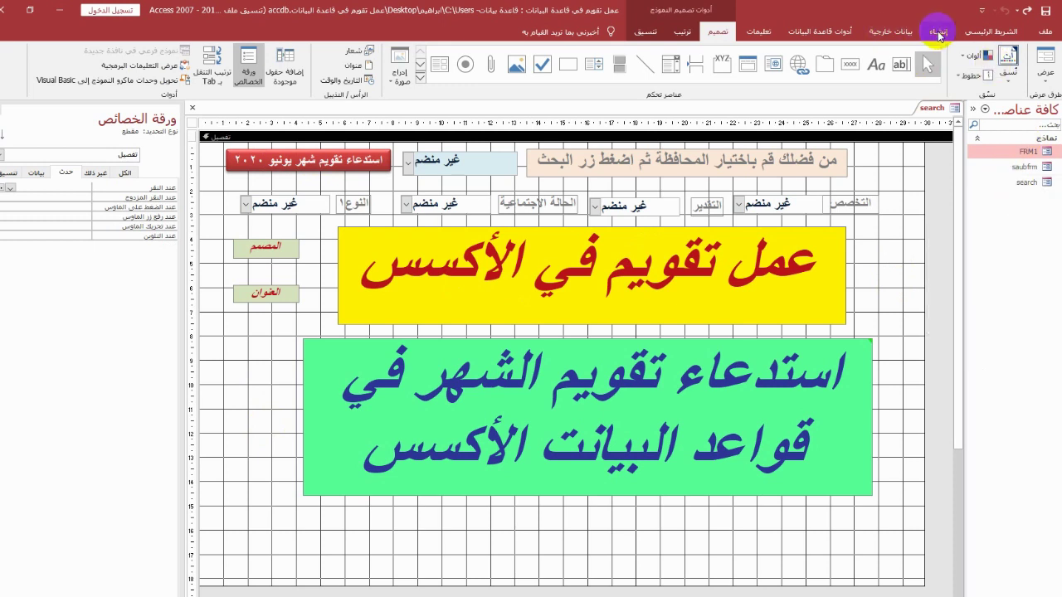
pyautogui.click(938, 31)
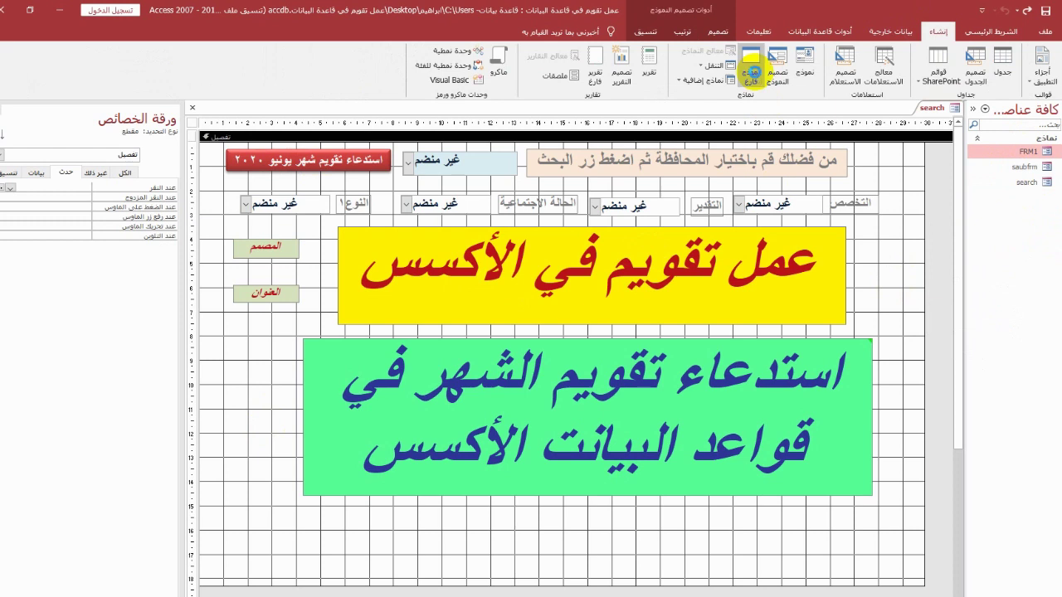
pyautogui.click(751, 70)
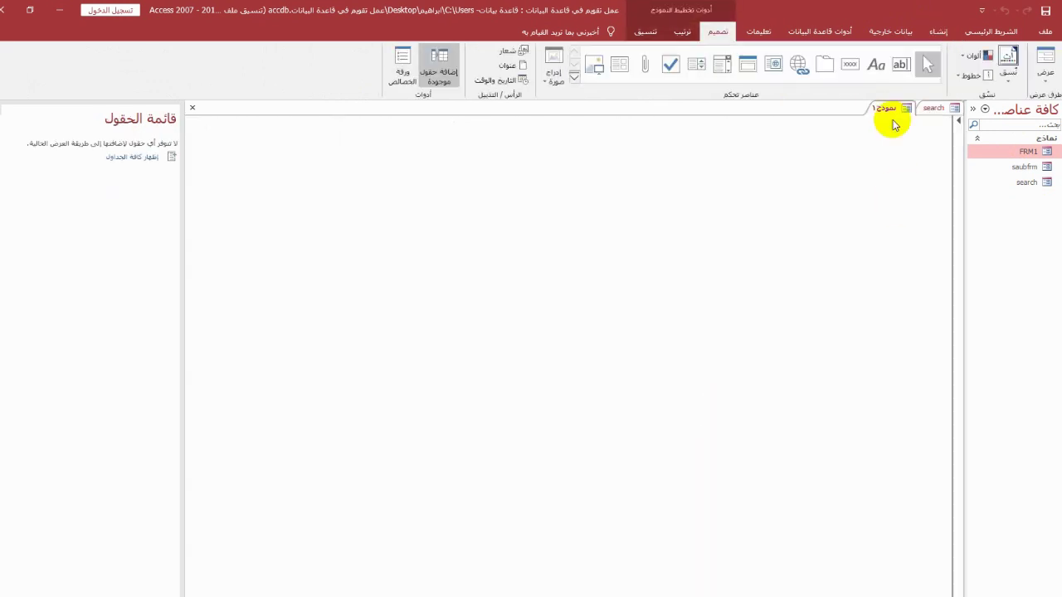
# Switch the new form to Design view, save it as التقويم, and enlarge its design area
pyautogui.rightClick(895, 107)
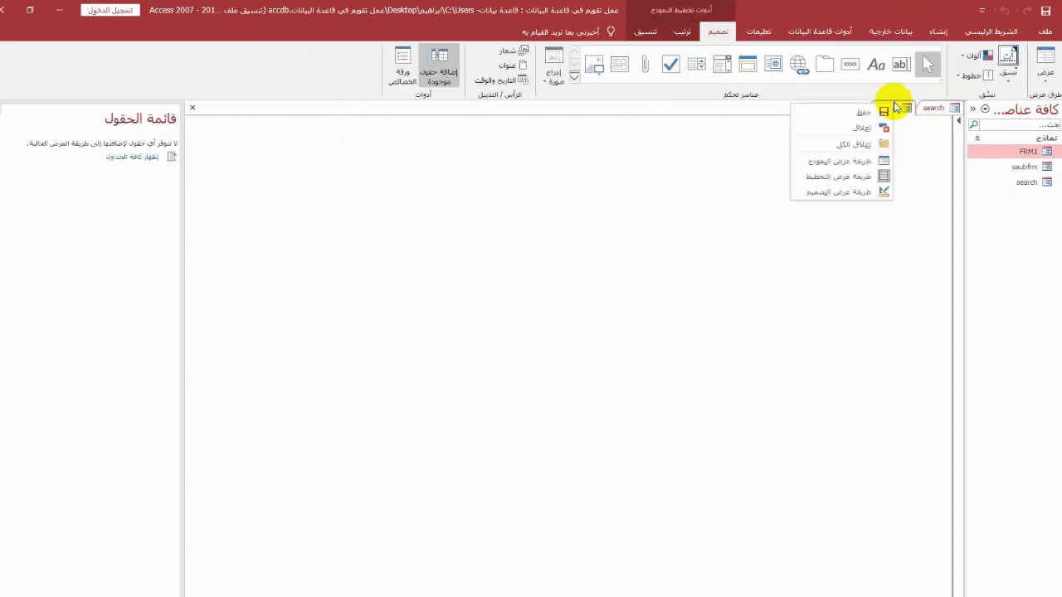
pyautogui.click(865, 192)
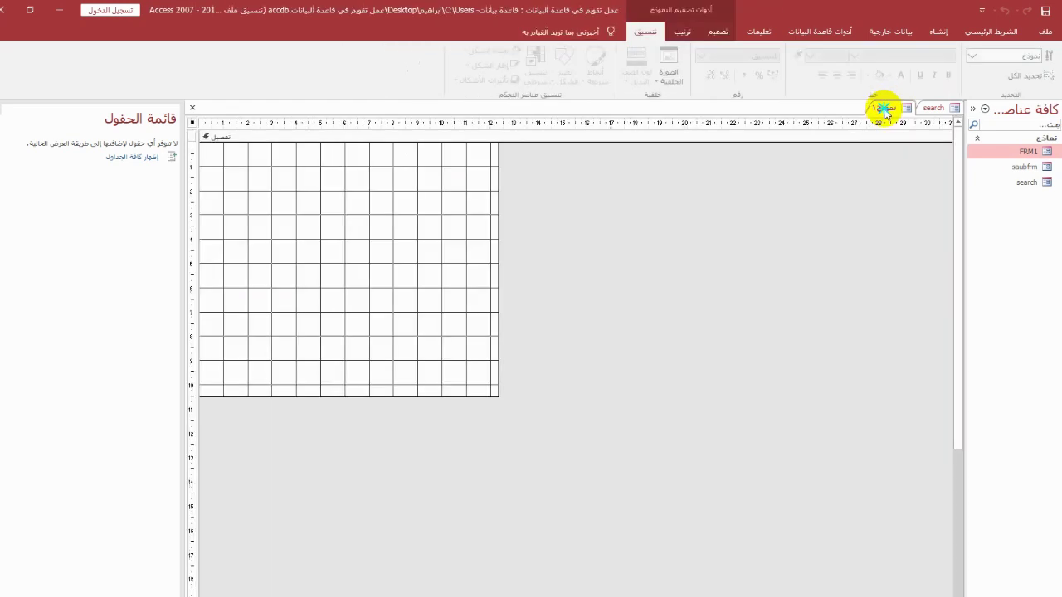
pyautogui.rightClick(886, 110)
pyautogui.click(872, 116)
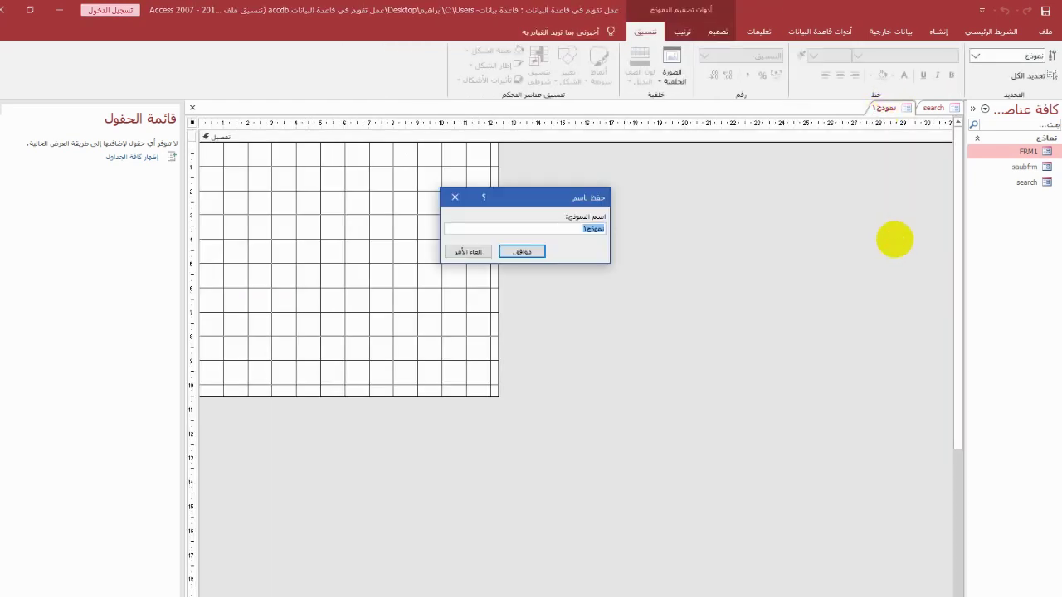
pyautogui.write('البق')
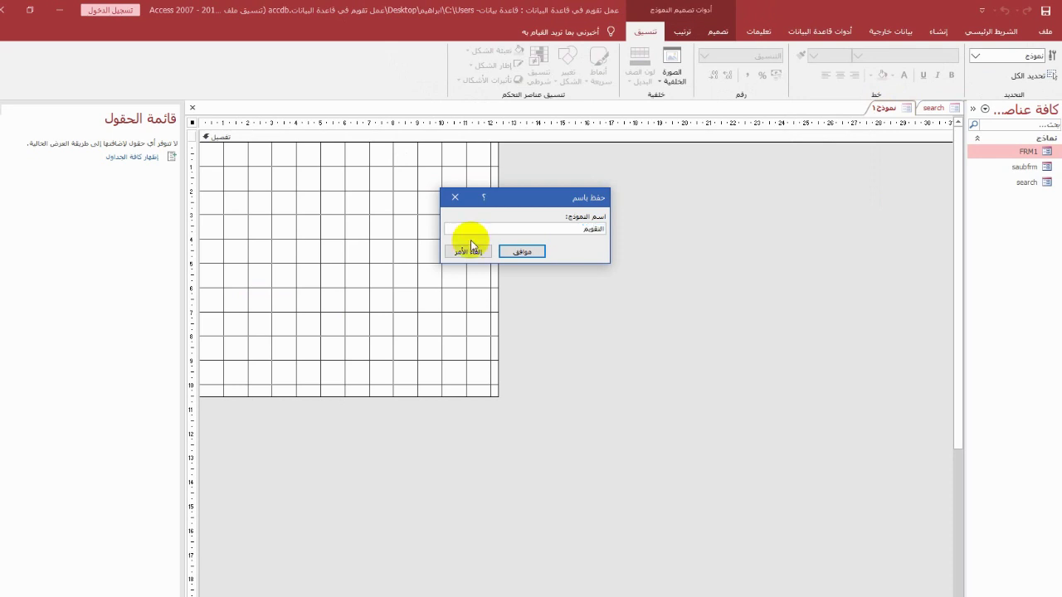
pyautogui.click(522, 258)
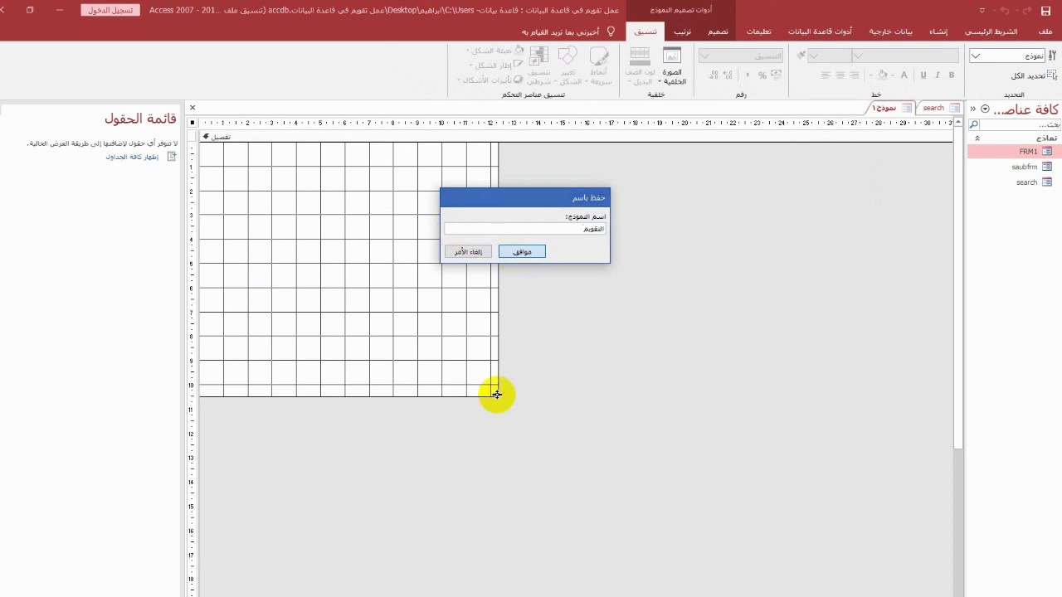
pyautogui.moveTo(512, 400); pyautogui.dragTo(931, 540)
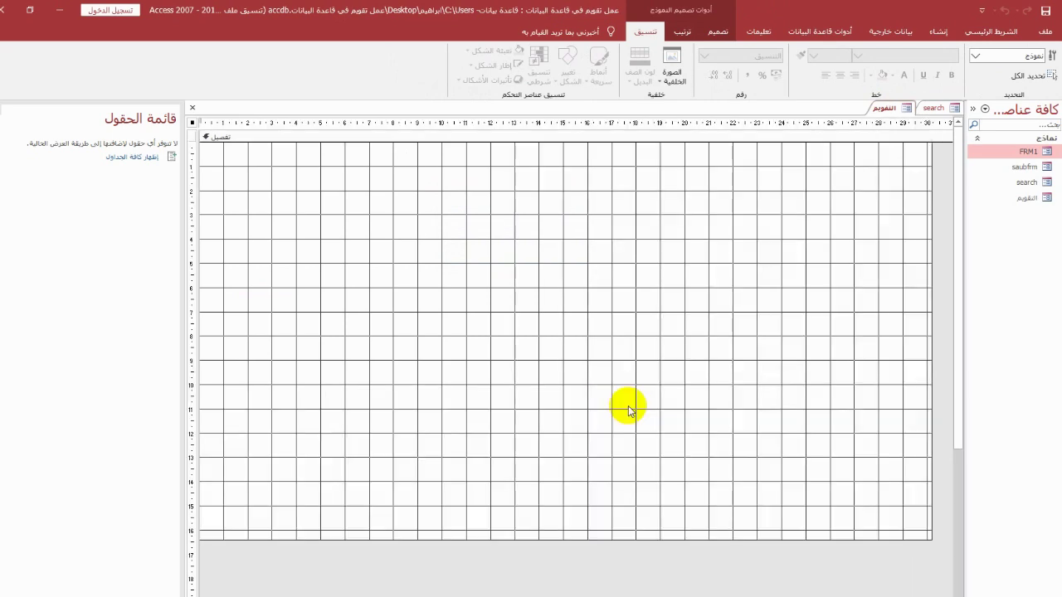
# Open the whole form's Property Sheet on its Format properties
pyautogui.doubleClick(193, 123)
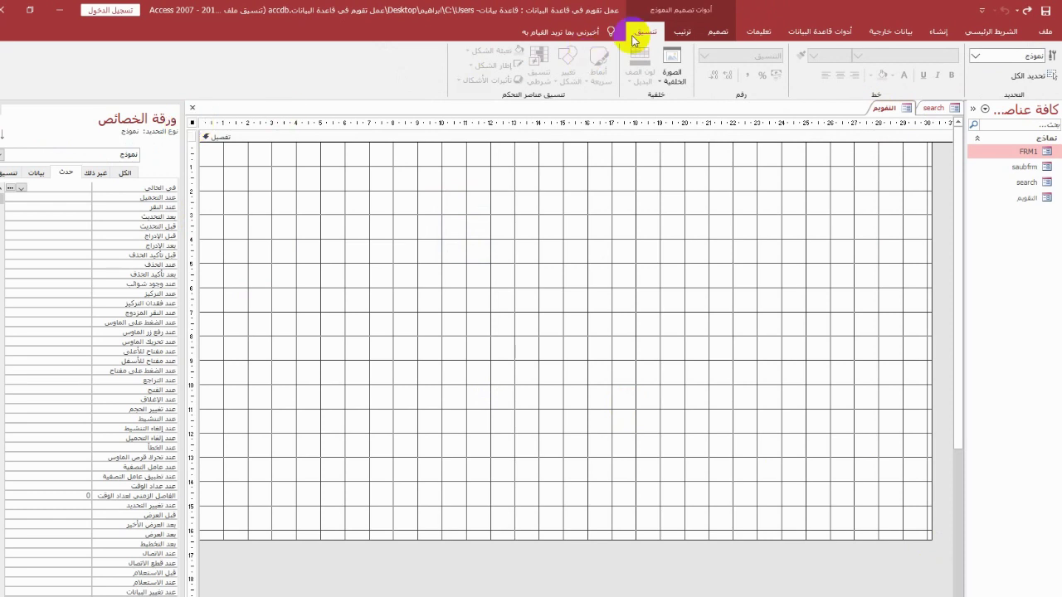
pyautogui.click(720, 31)
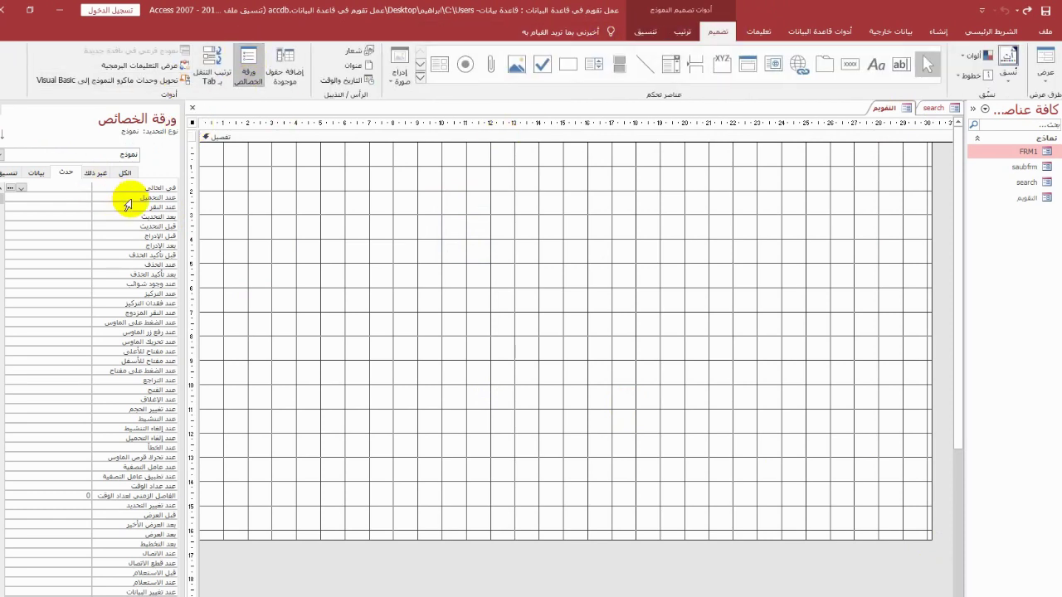
pyautogui.click(91, 173)
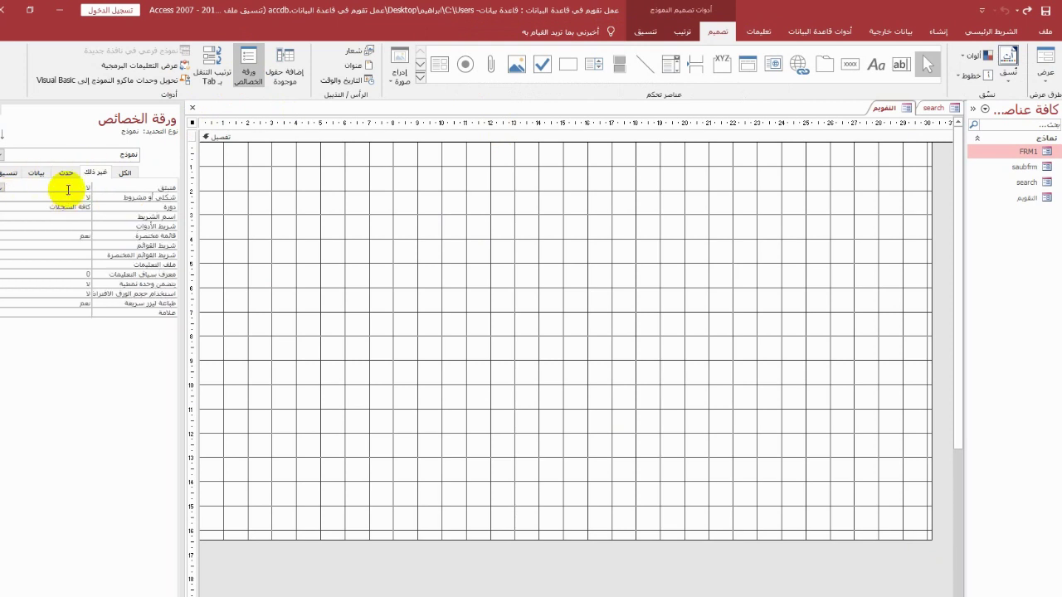
pyautogui.click(67, 192)
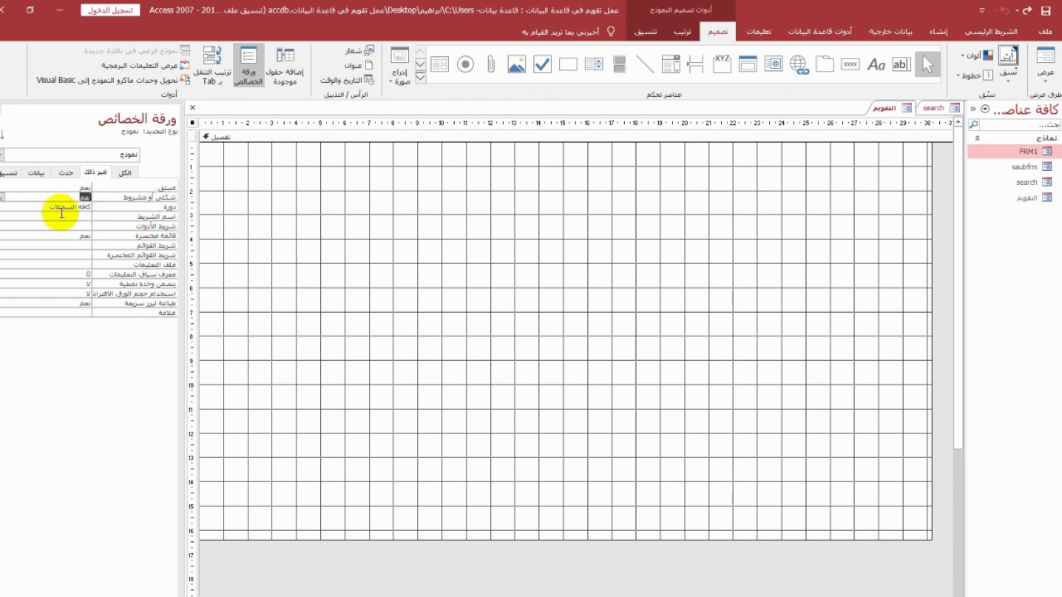
pyautogui.click(33, 175)
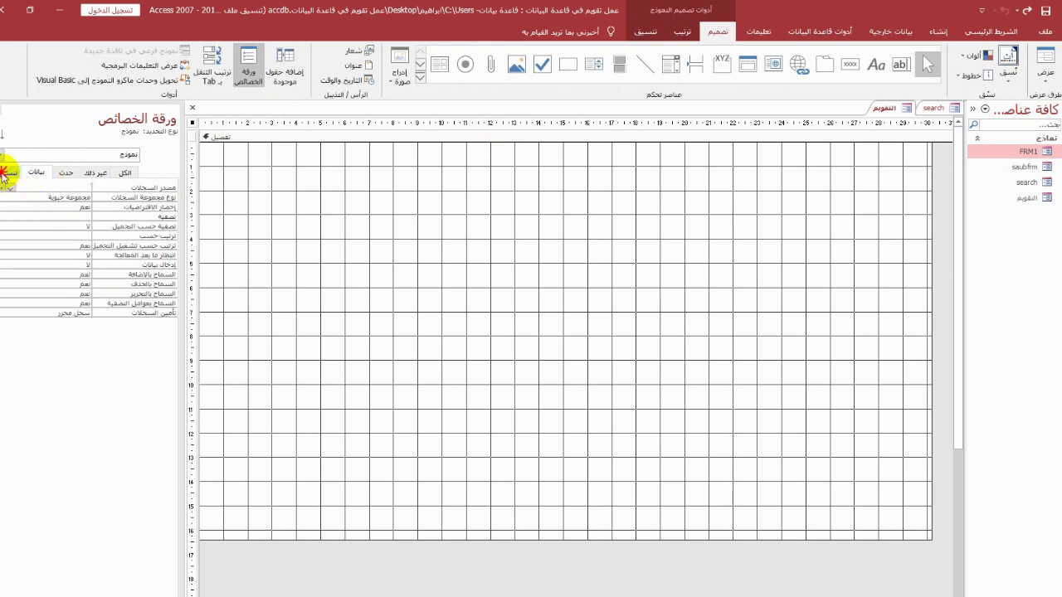
pyautogui.click(7, 173)
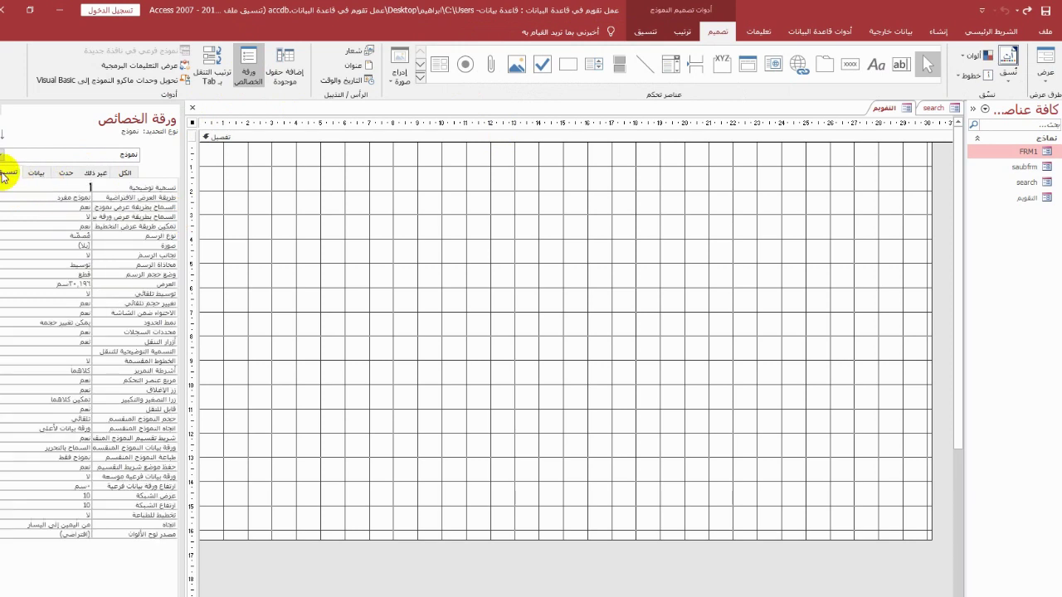
# Turn off record selectors, navigation buttons, scroll bars, control box, close and min/max buttons
pyautogui.click(63, 332)
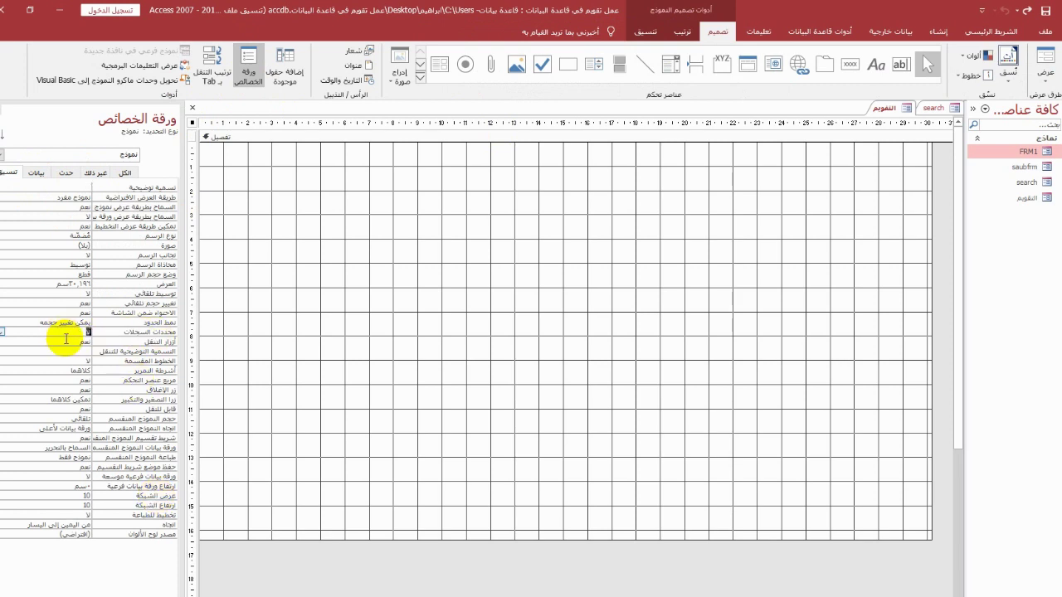
pyautogui.click(67, 342)
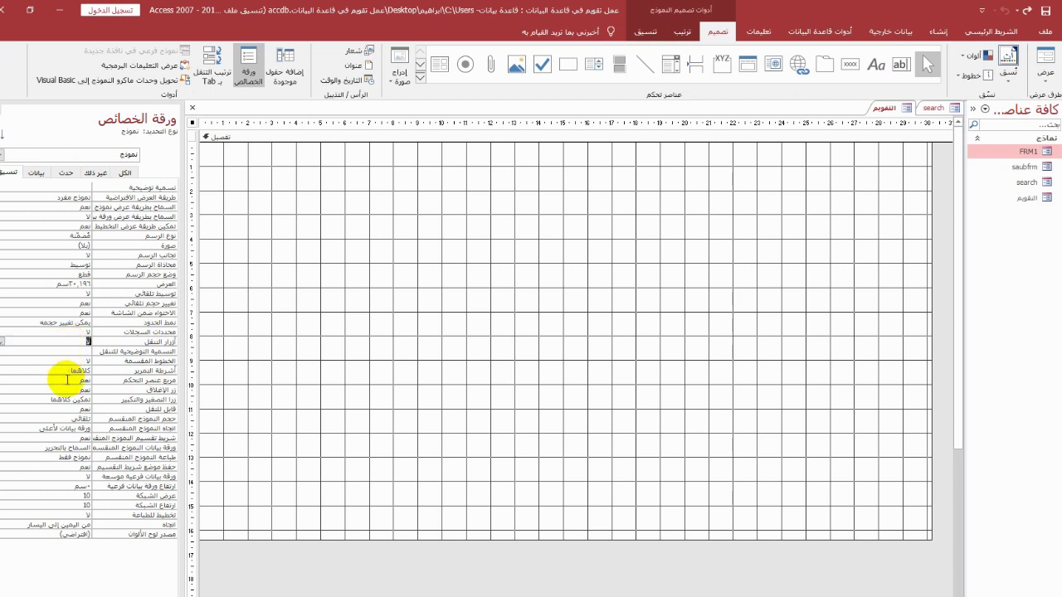
pyautogui.doubleClick(67, 370)
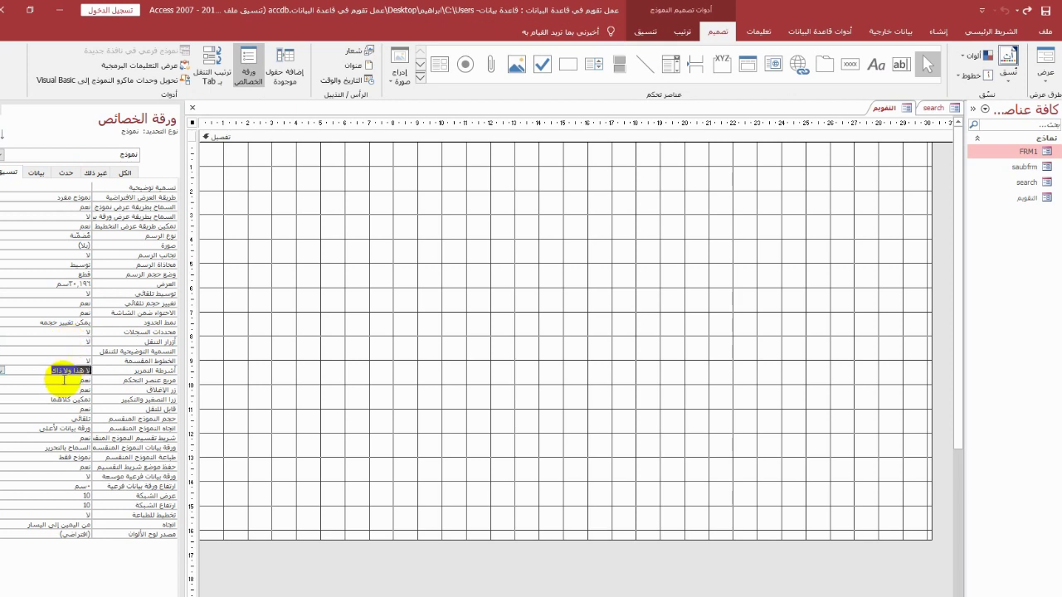
pyautogui.doubleClick(65, 381)
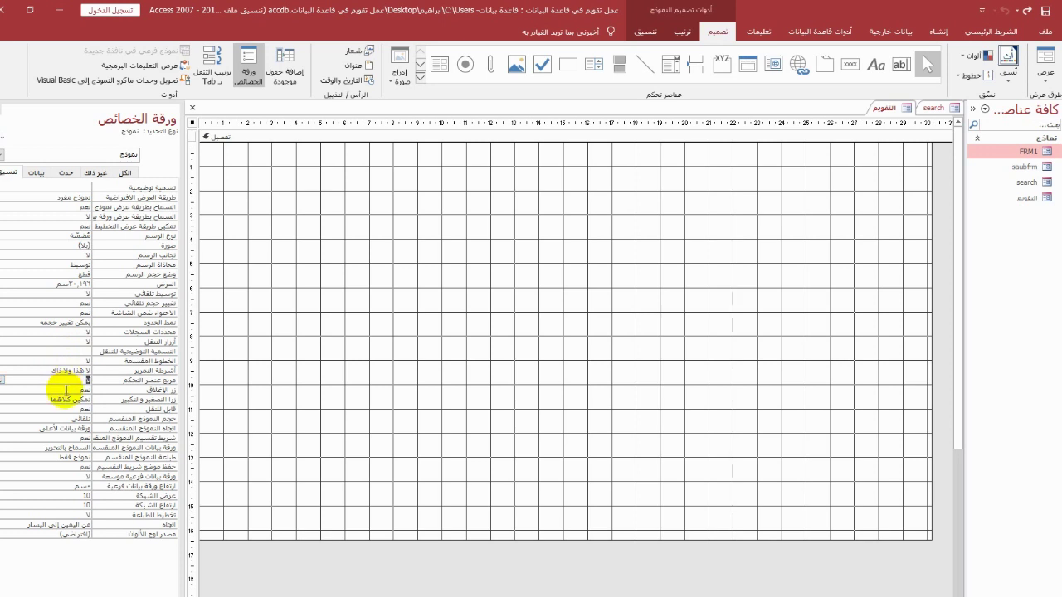
pyautogui.doubleClick(65, 390)
pyautogui.doubleClick(42, 400)
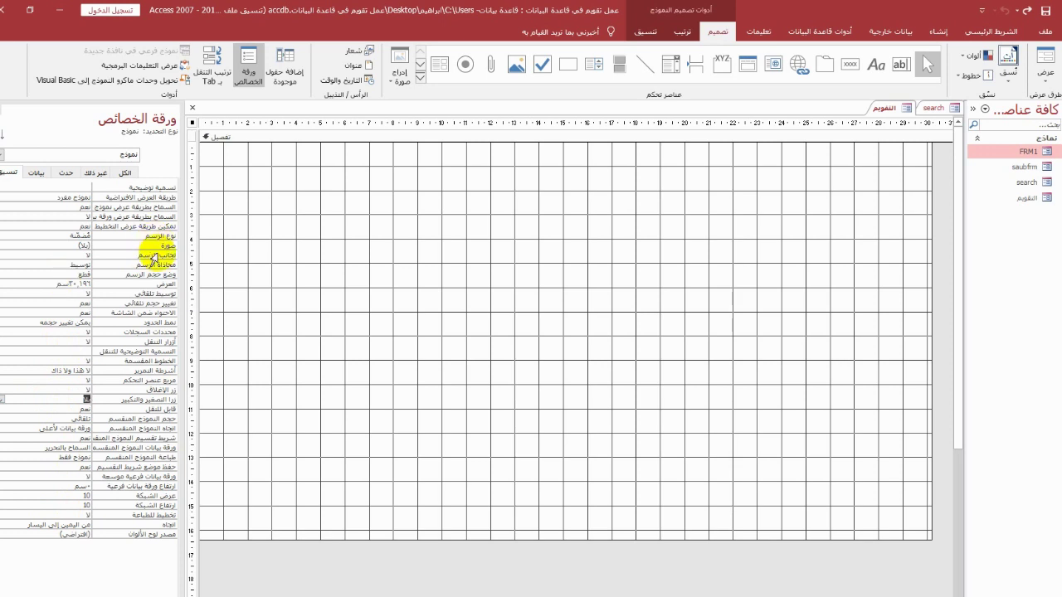
# Set the form's Picture property to the June 2020 calendar image
pyautogui.click(83, 246)
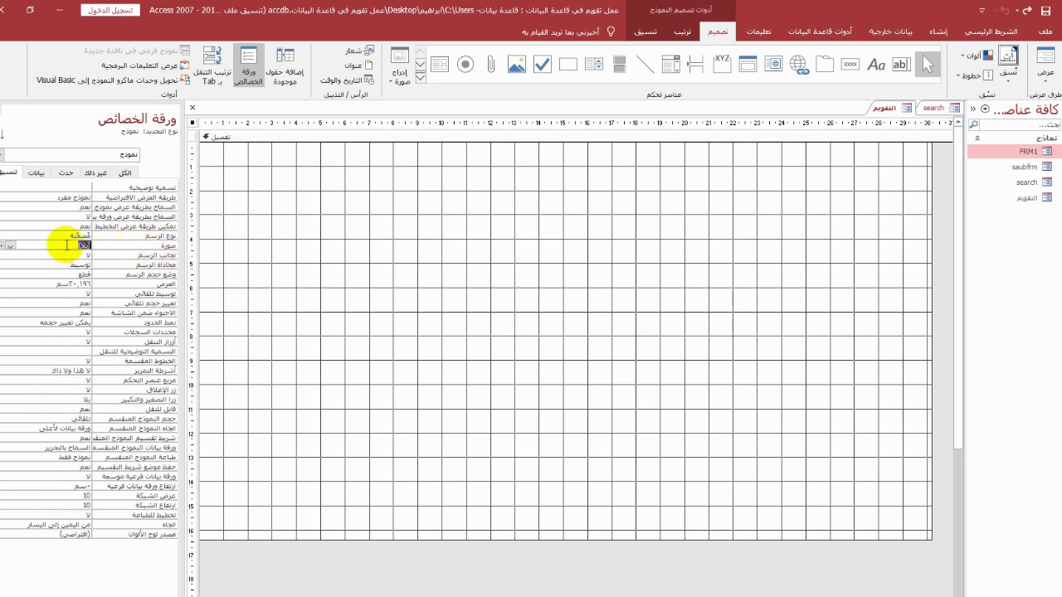
pyautogui.click(5, 247)
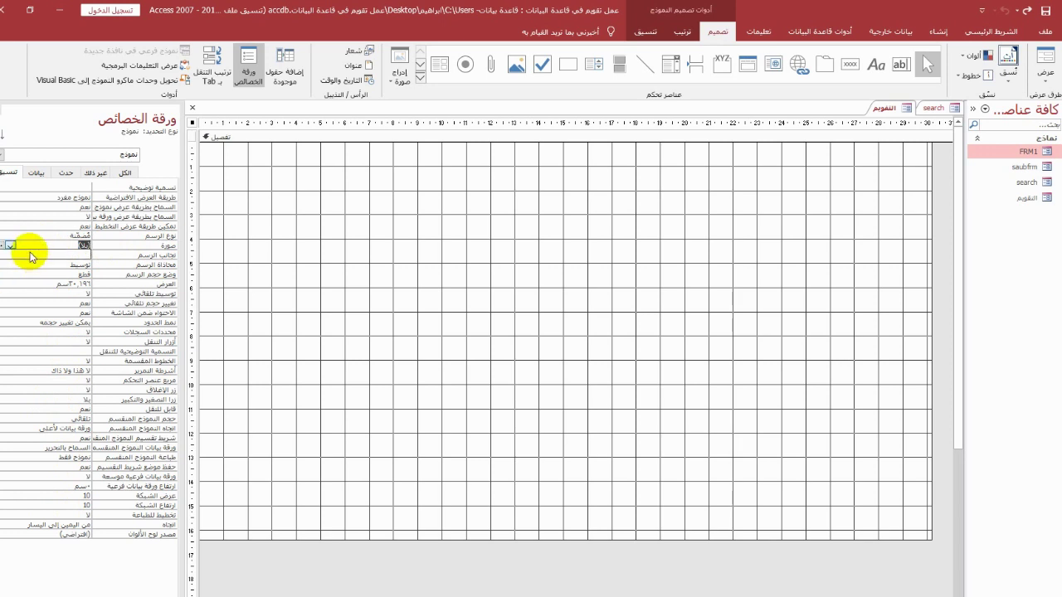
pyautogui.click(4, 245)
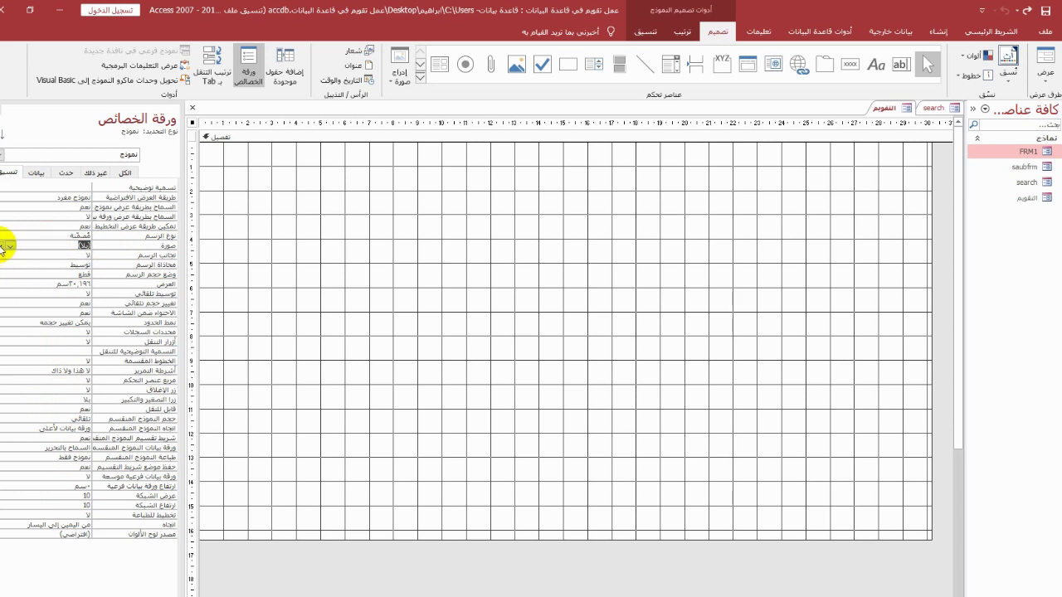
pyautogui.click(3, 247)
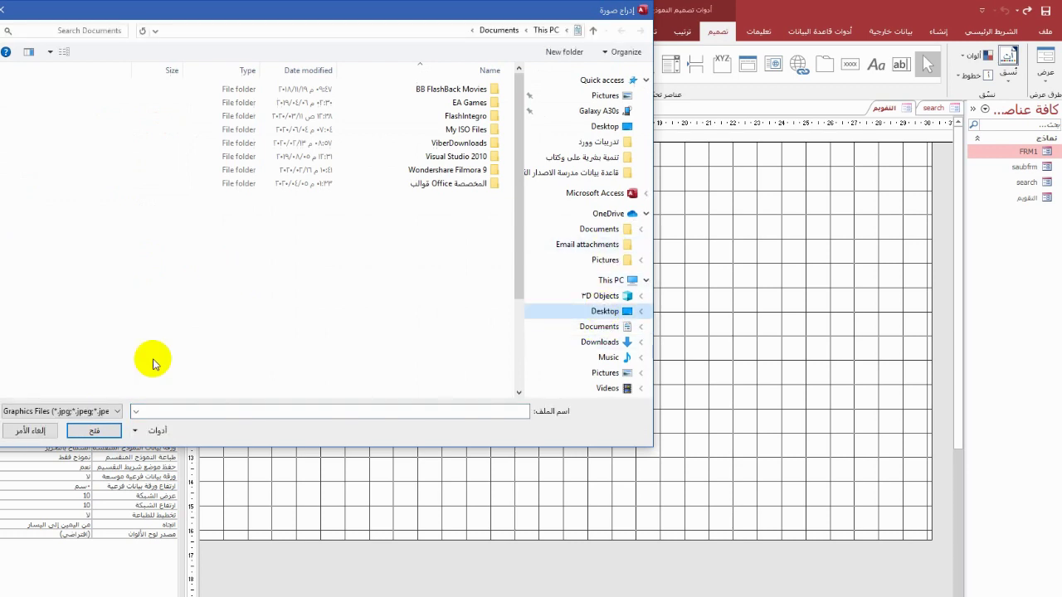
pyautogui.click(243, 410)
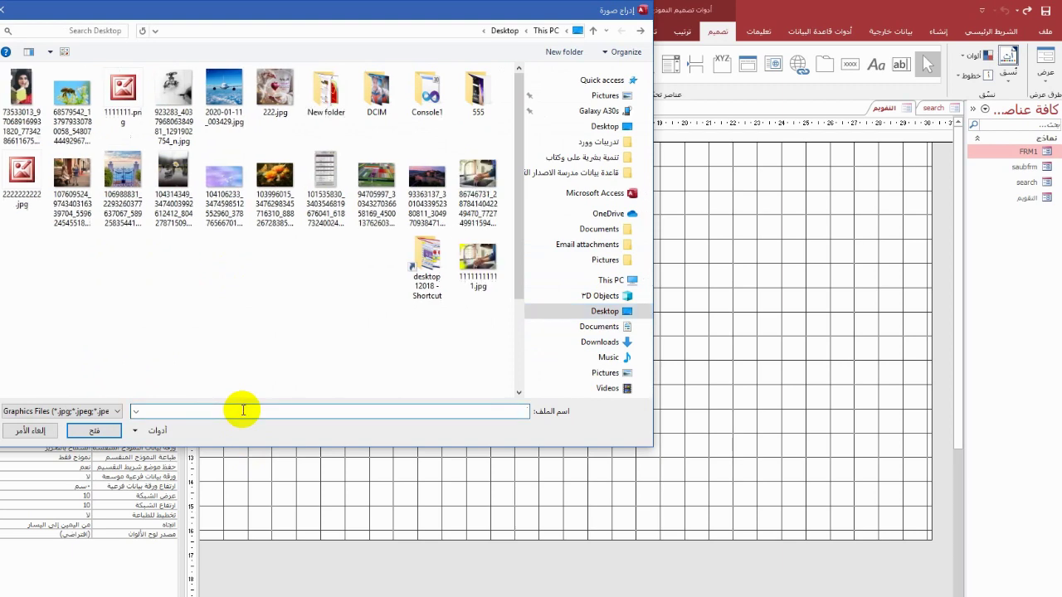
pyautogui.write('٢٢٢٢')
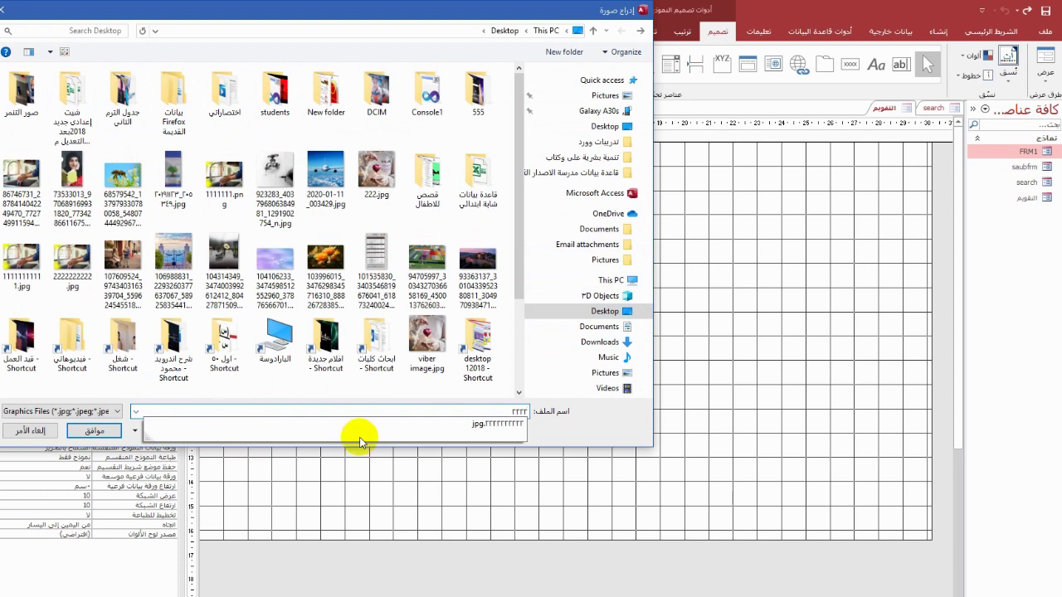
pyautogui.click(408, 427)
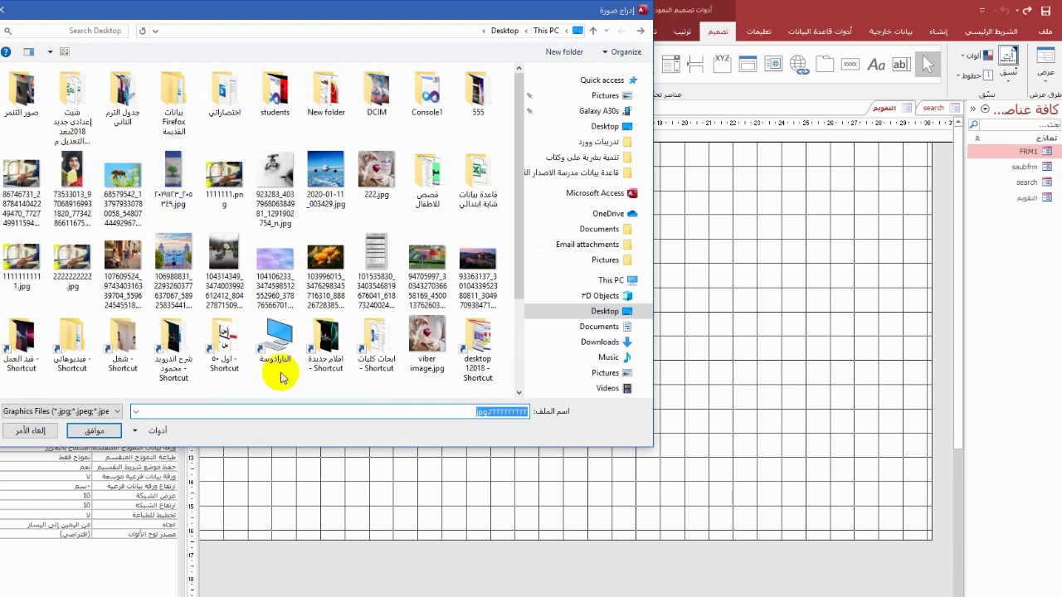
pyautogui.click(94, 431)
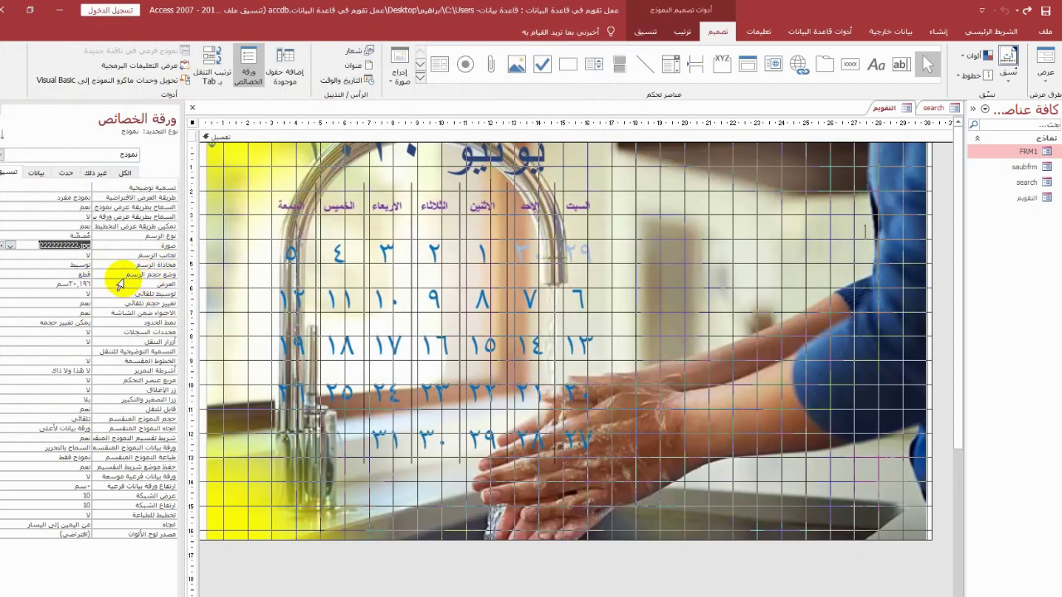
# Set Picture Size Mode to Stretch so the calendar fills the form
pyautogui.click(66, 273)
pyautogui.click(3, 273)
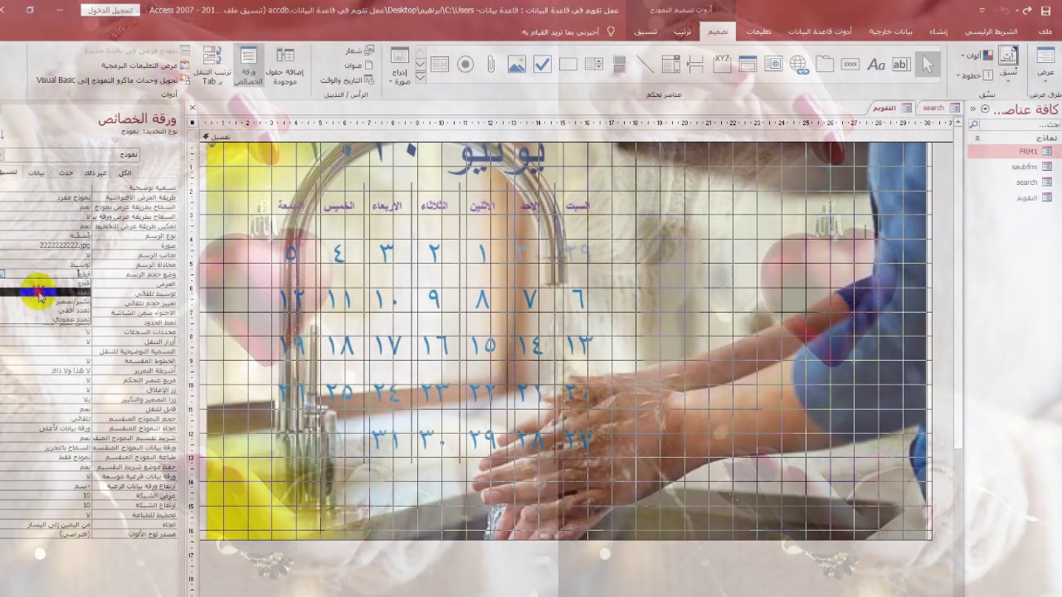
pyautogui.click(39, 292)
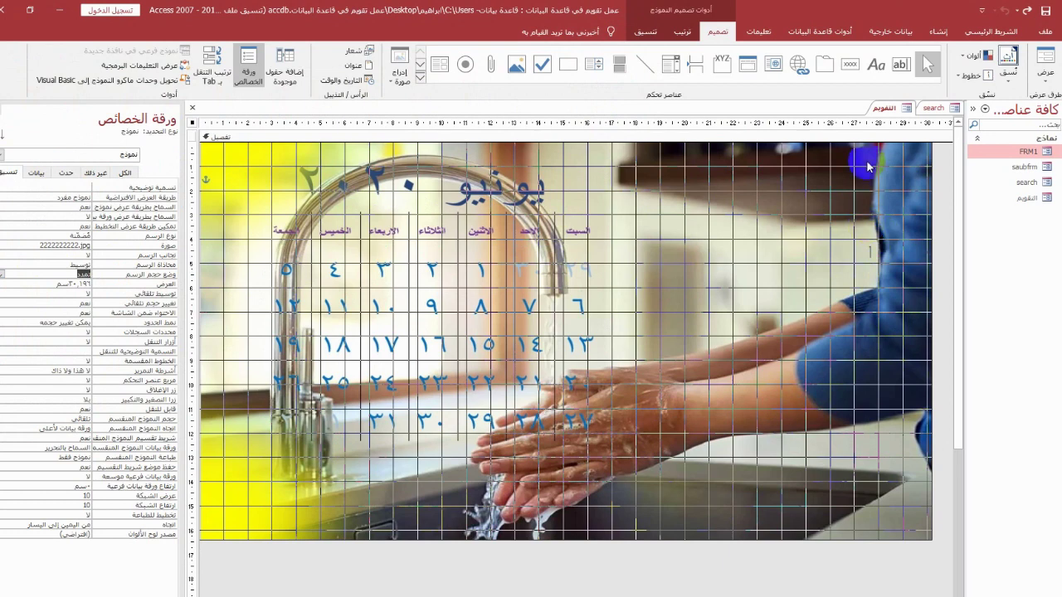
pyautogui.rightClick(890, 115)
pyautogui.rightClick(886, 117)
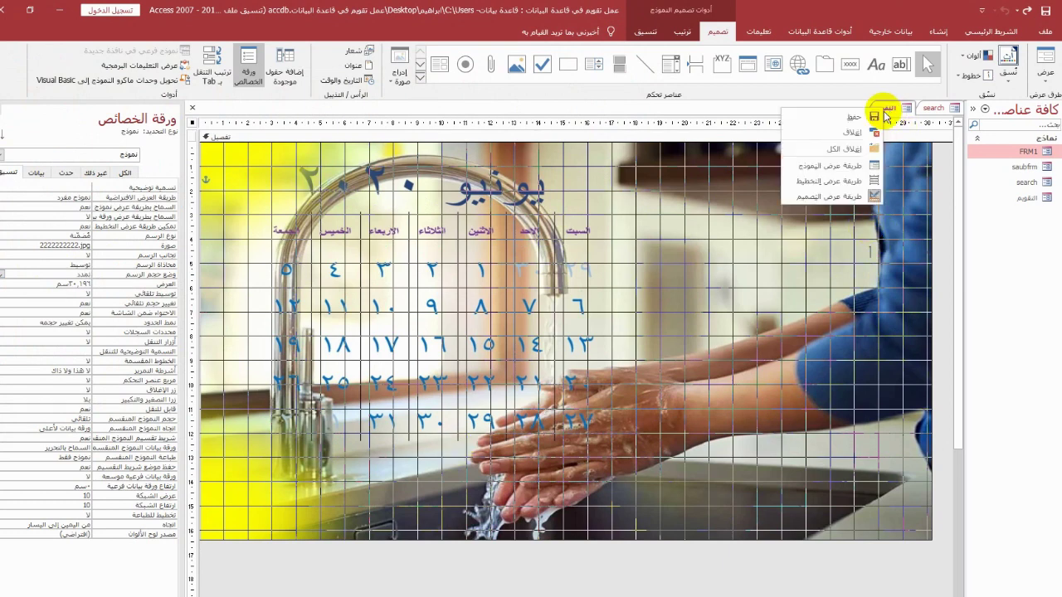
pyautogui.click(838, 165)
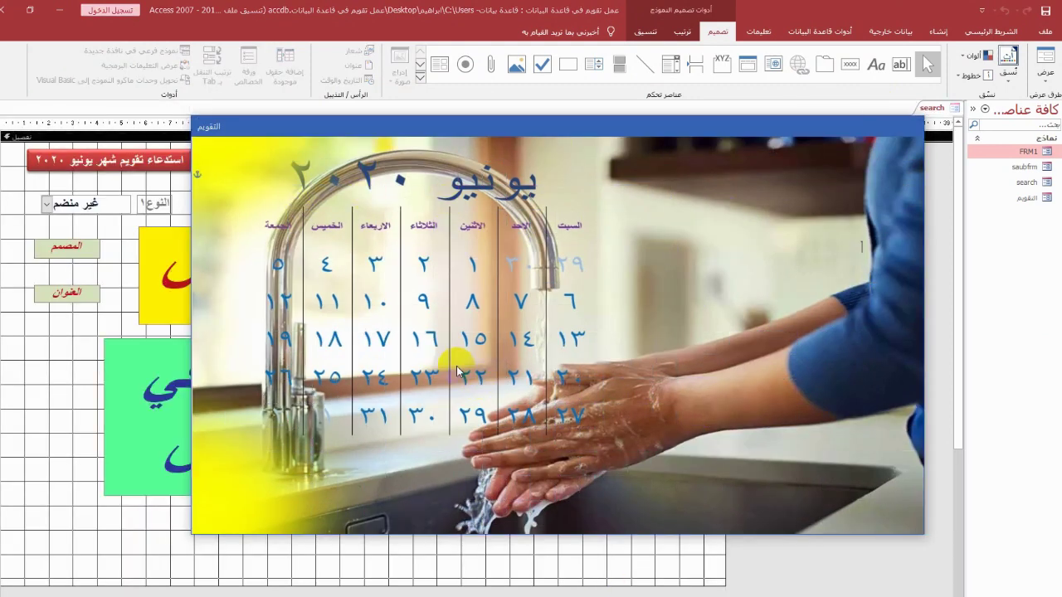
pyautogui.click(890, 475)
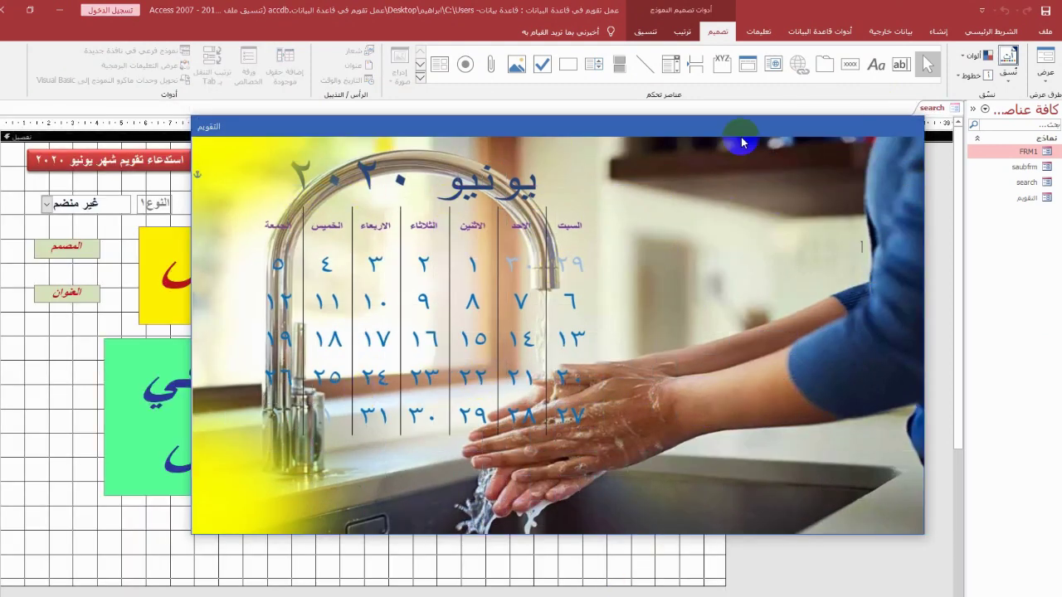
pyautogui.moveTo(742, 125)
pyautogui.mouseDown()
pyautogui.moveTo(734, 117)
pyautogui.moveTo(750, 115)
pyautogui.mouseUp()
pyautogui.click(695, 143)
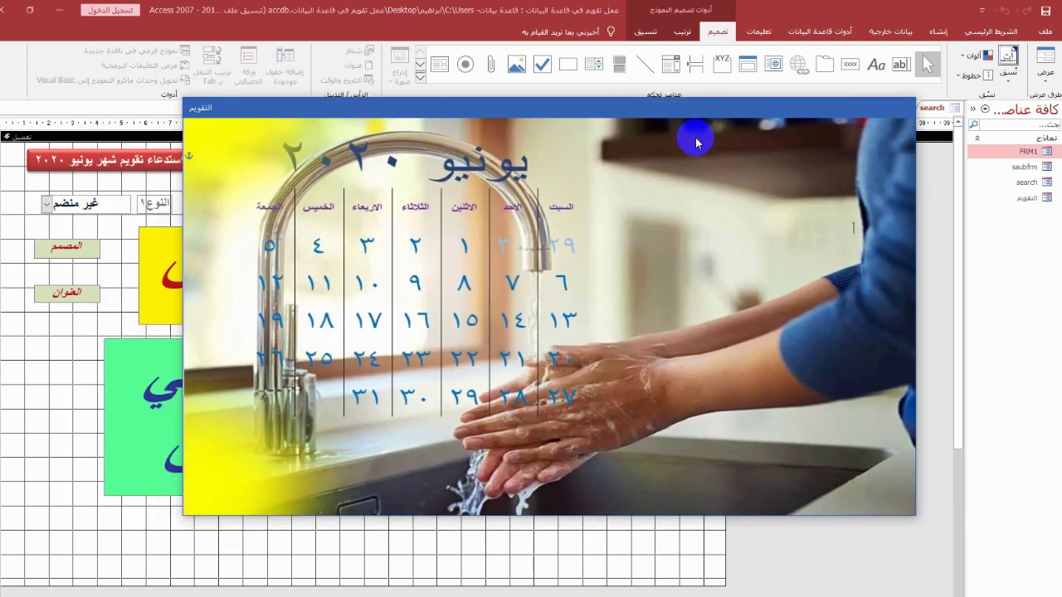
pyautogui.rightClick(695, 143)
pyautogui.click(620, 173)
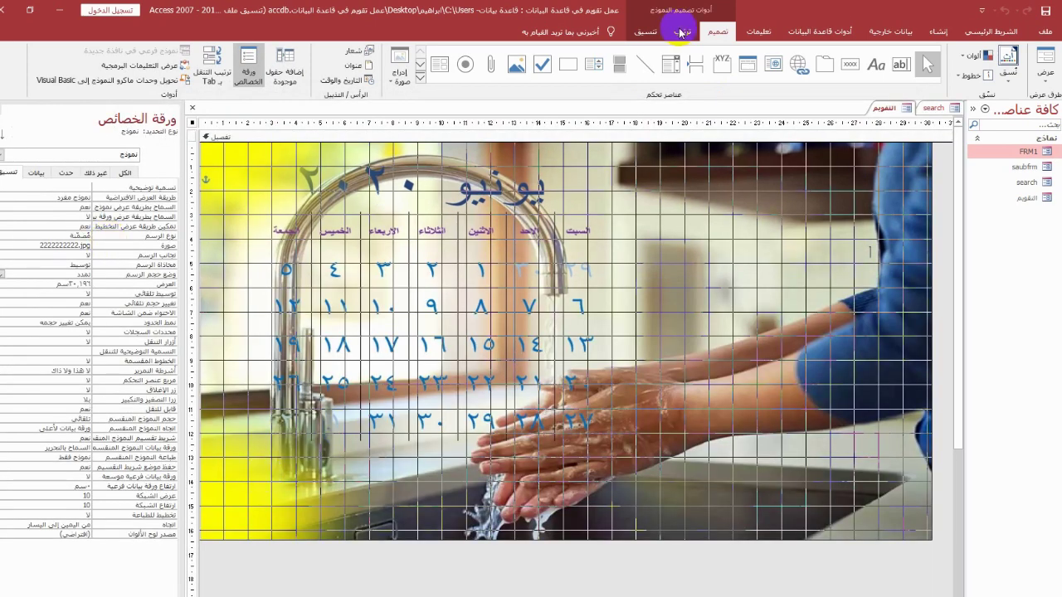
# Draw a command button at the form's bottom-left corner captioned عودة
pyautogui.click(650, 33)
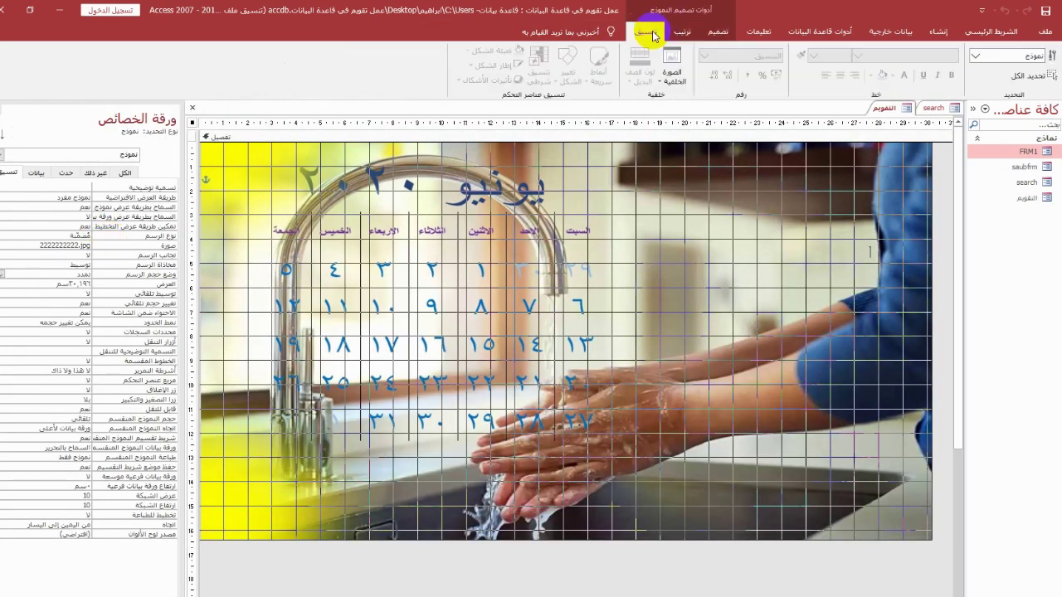
pyautogui.click(728, 34)
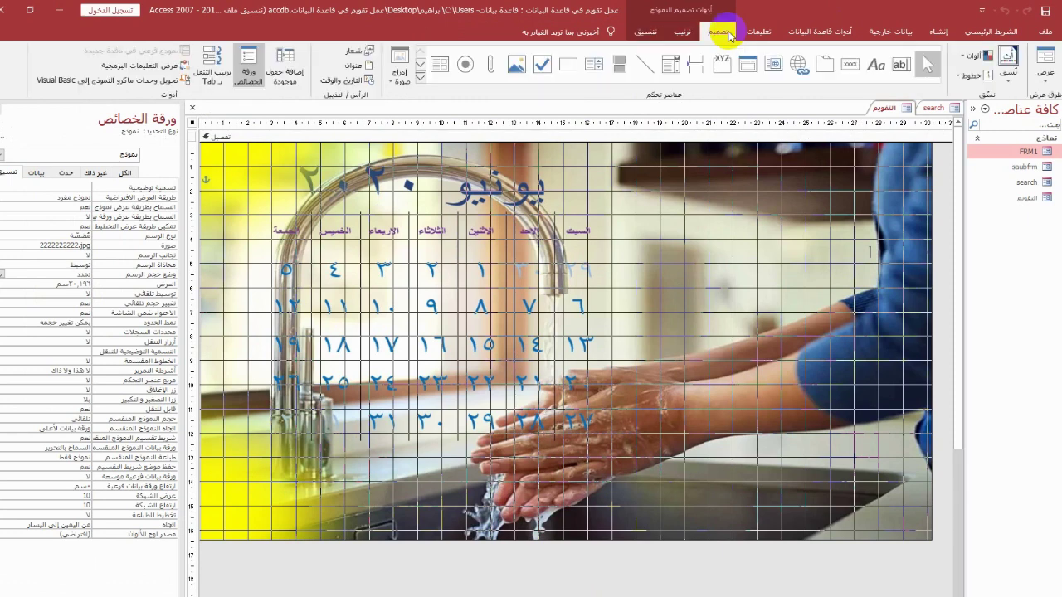
pyautogui.click(848, 73)
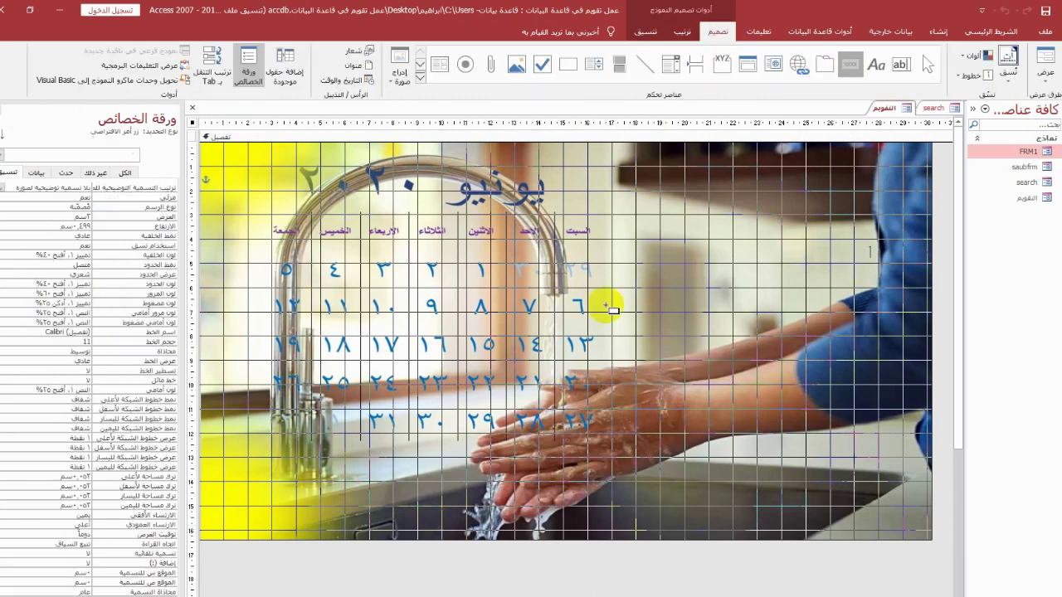
pyautogui.moveTo(228, 484); pyautogui.dragTo(345, 524)
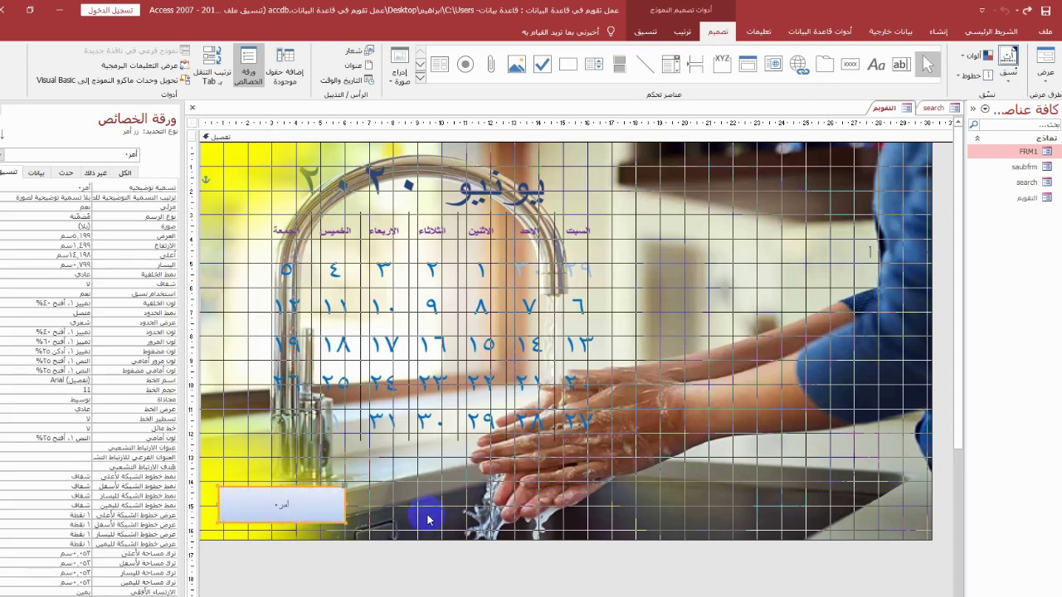
pyautogui.click(313, 514)
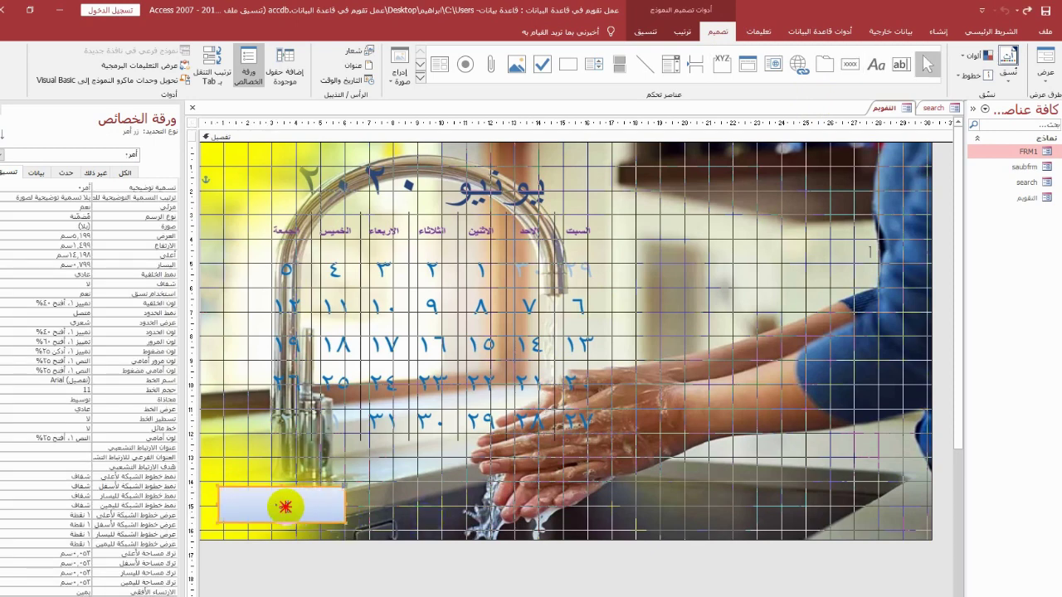
pyautogui.doubleClick(284, 506)
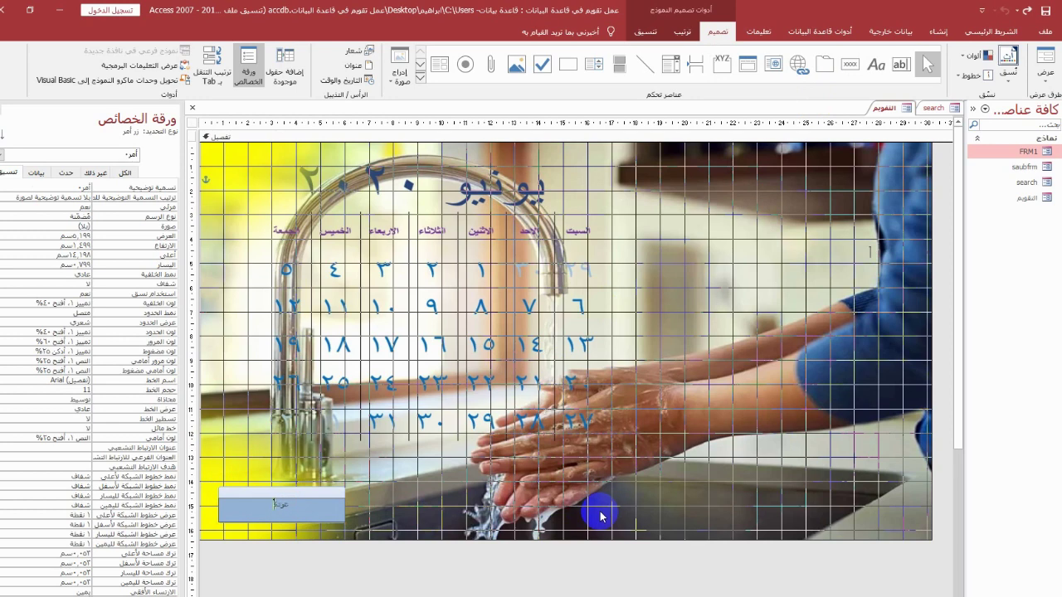
pyautogui.click(290, 508)
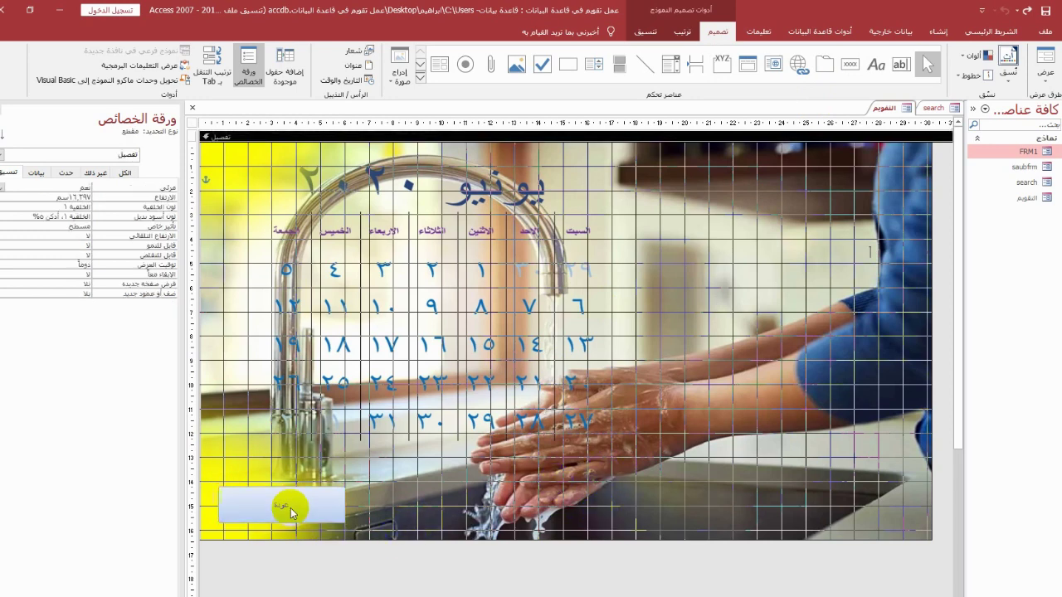
pyautogui.click(65, 172)
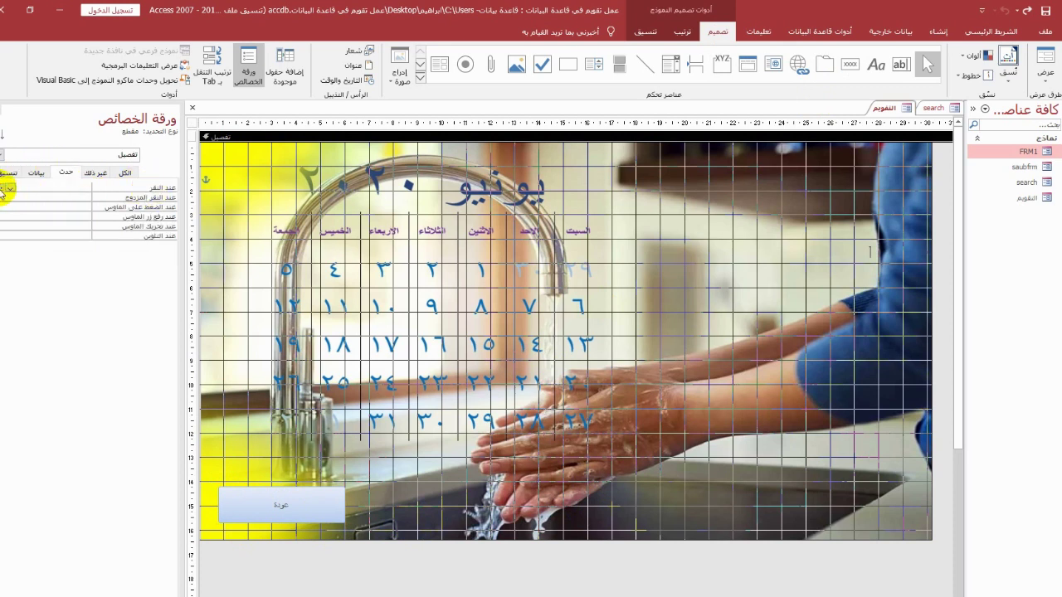
# Build an embedded On Click macro for عودة starting with an OpenForm action
pyautogui.click(7, 188)
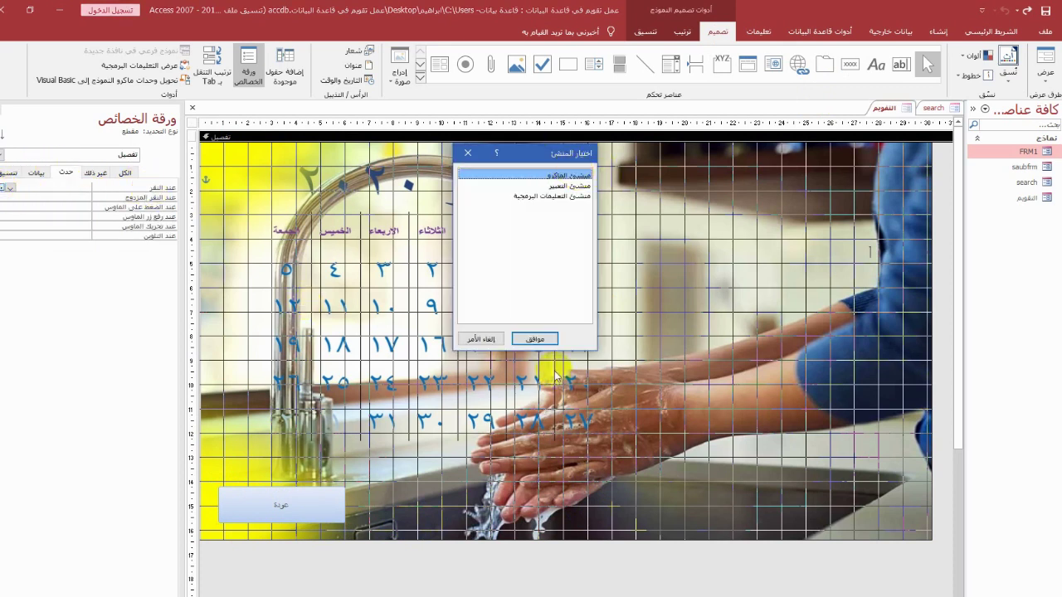
pyautogui.click(538, 339)
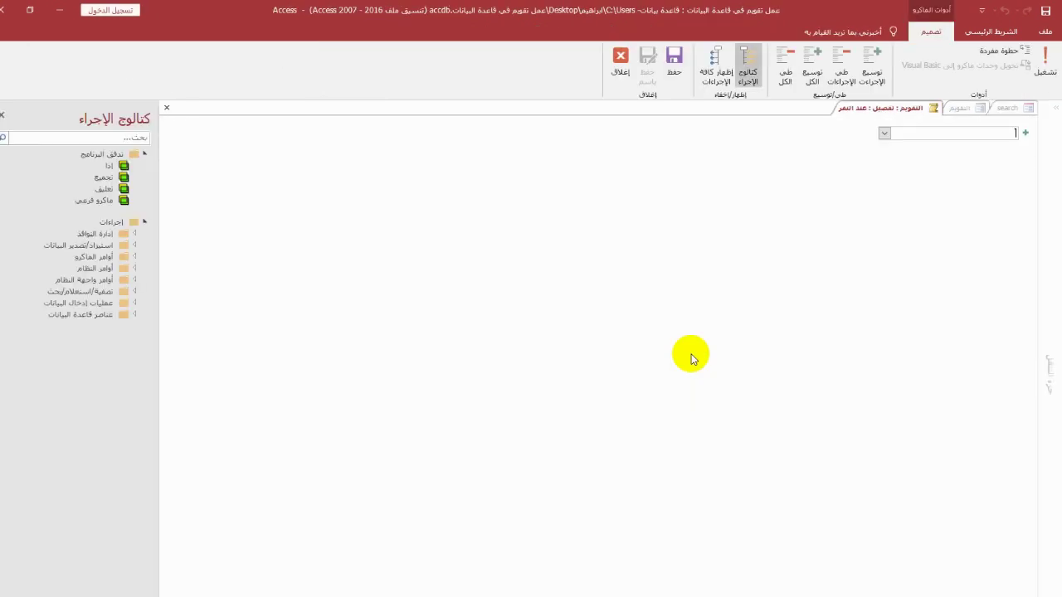
pyautogui.click(884, 135)
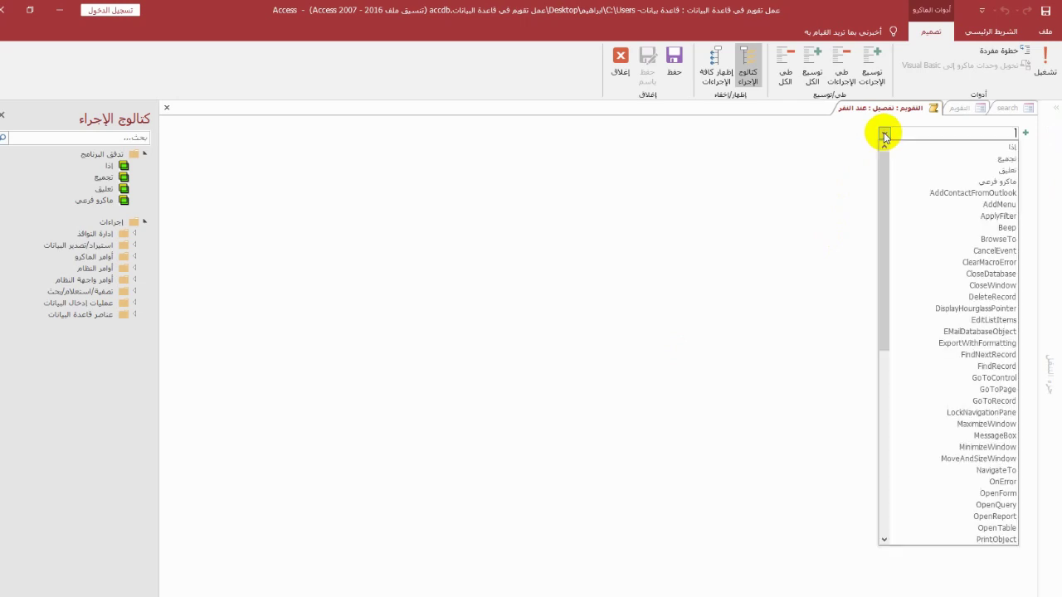
pyautogui.click(946, 493)
pyautogui.write('search')
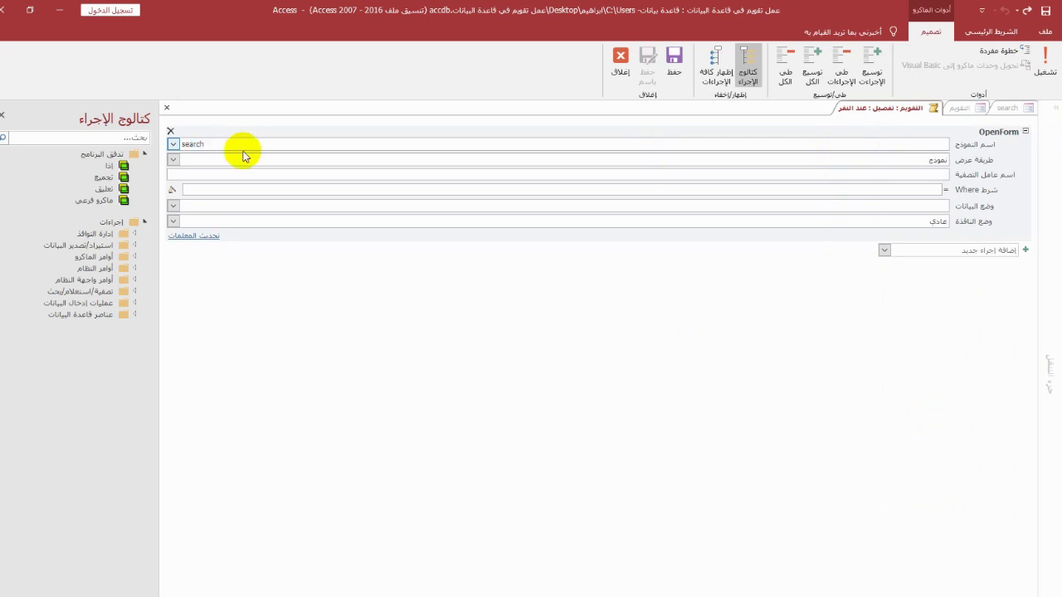
# Add a CloseWindow action closing the form التقويم, then close the macro builder
pyautogui.click(885, 250)
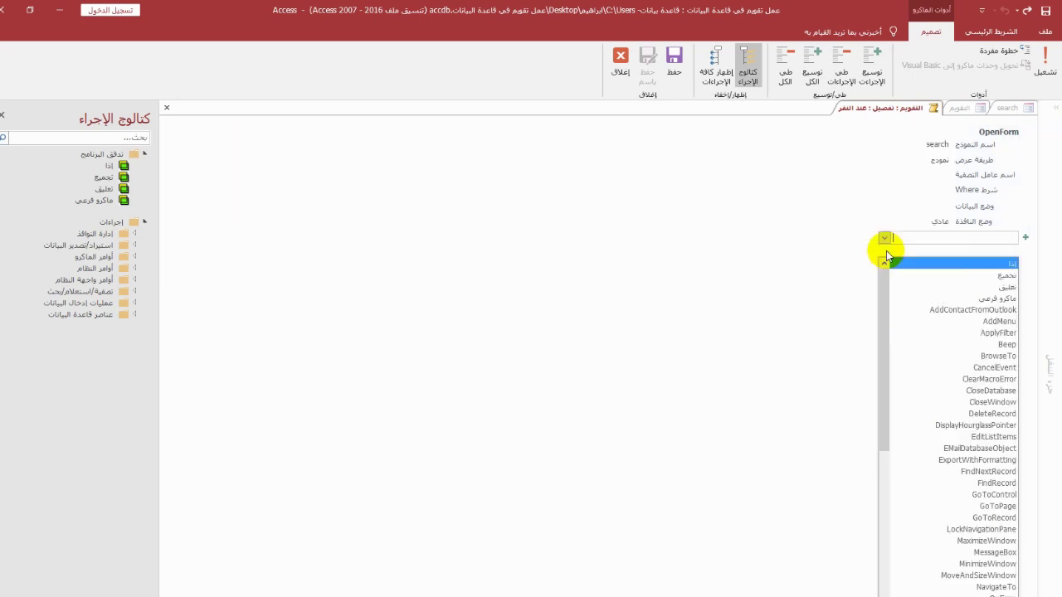
pyautogui.click(933, 402)
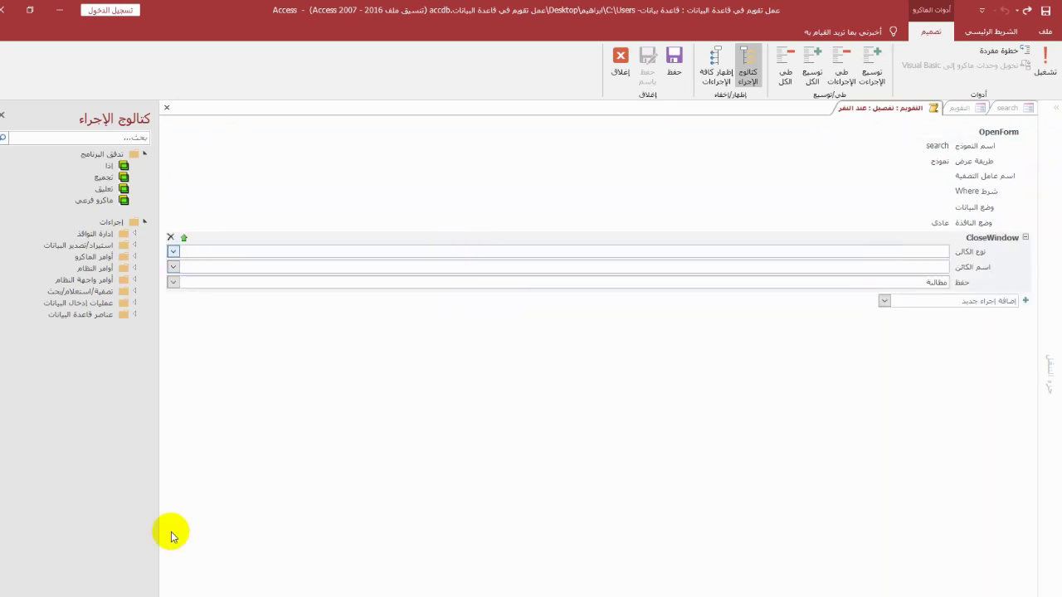
pyautogui.click(172, 250)
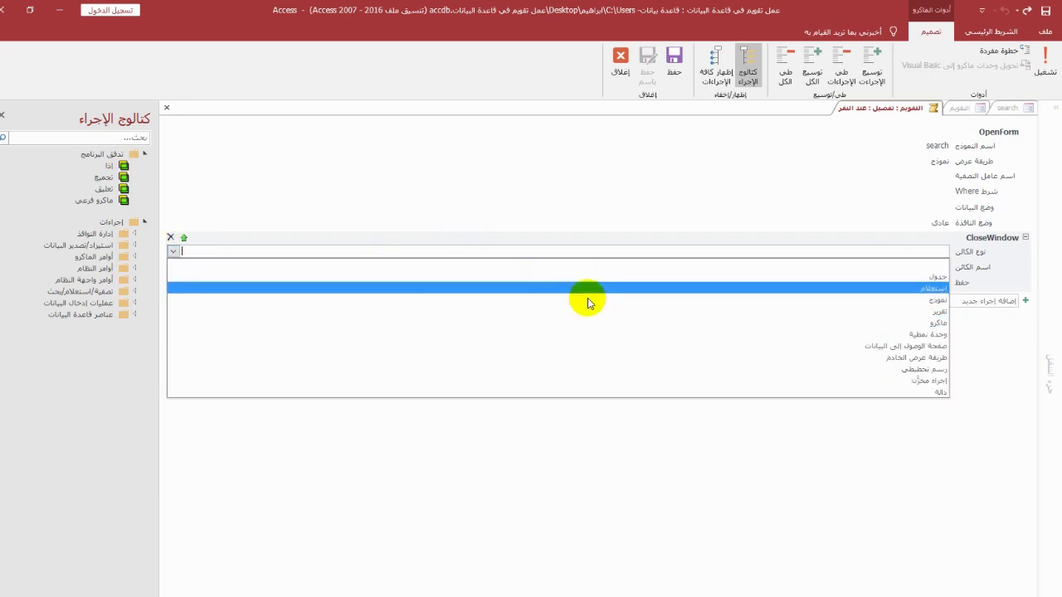
pyautogui.click(588, 299)
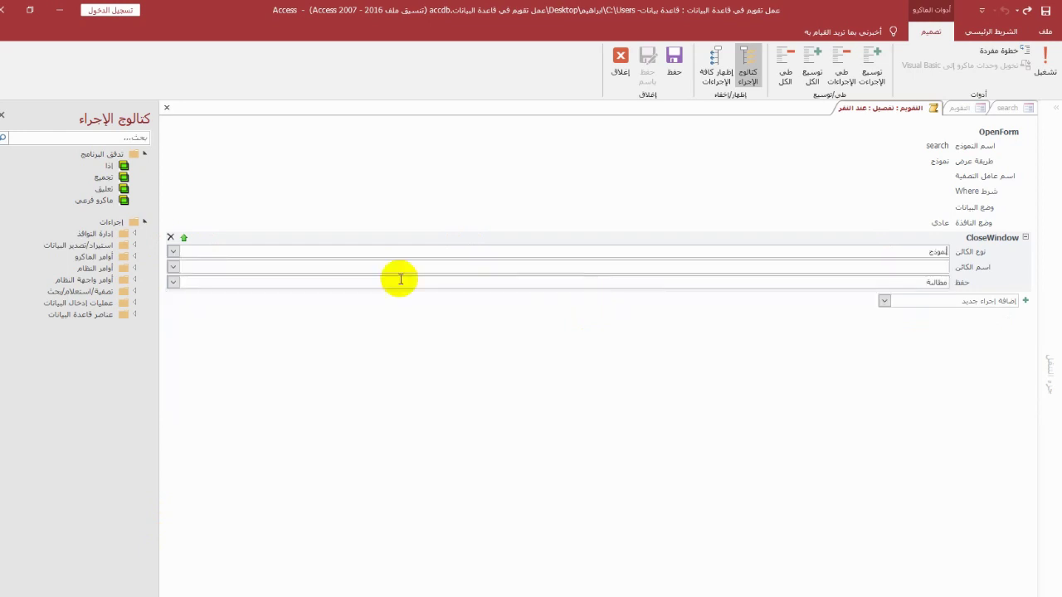
pyautogui.click(174, 267)
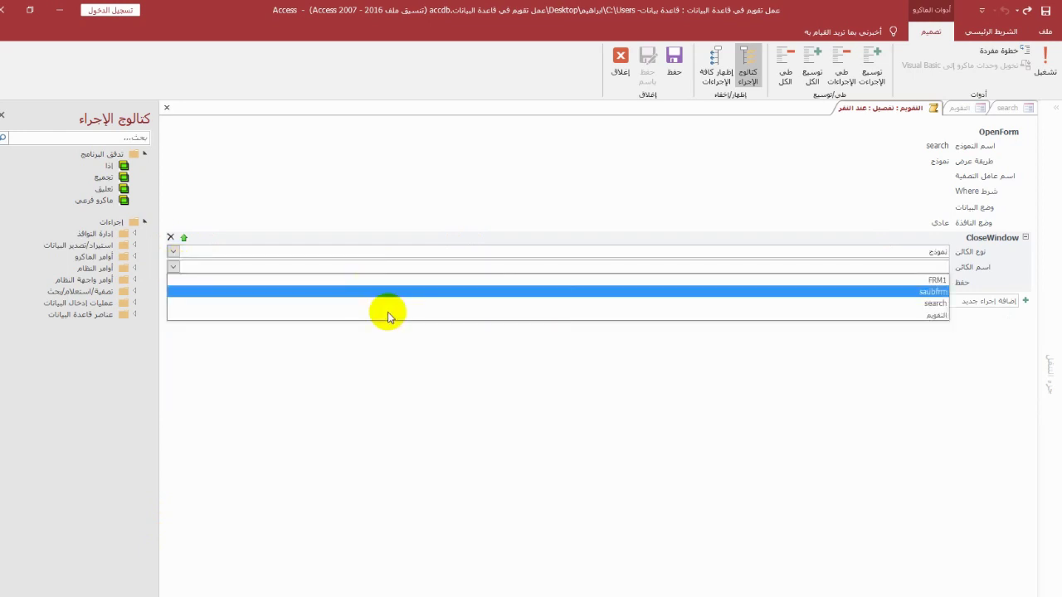
pyautogui.click(393, 317)
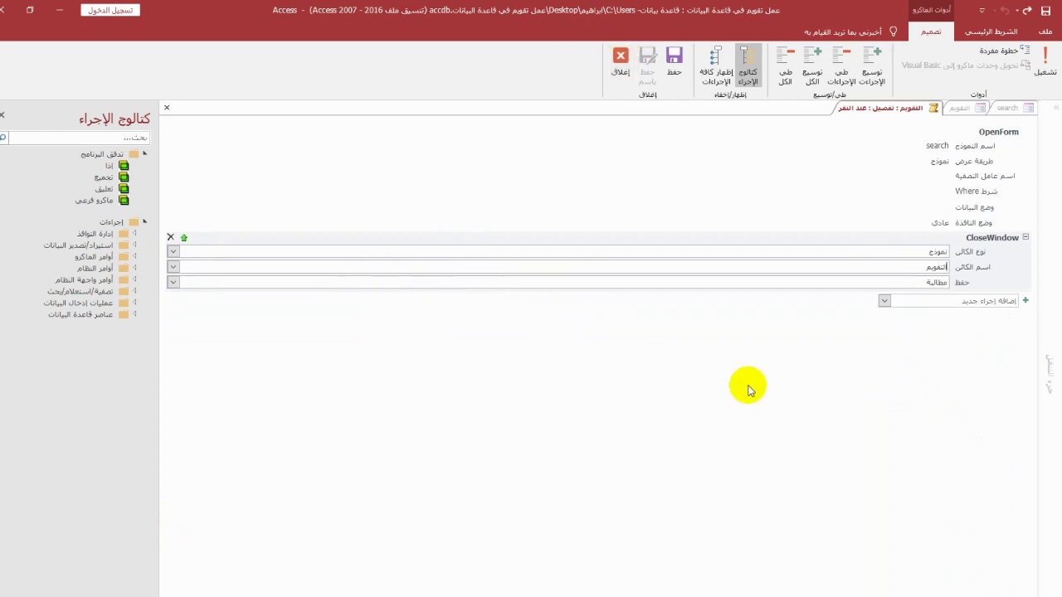
pyautogui.click(621, 55)
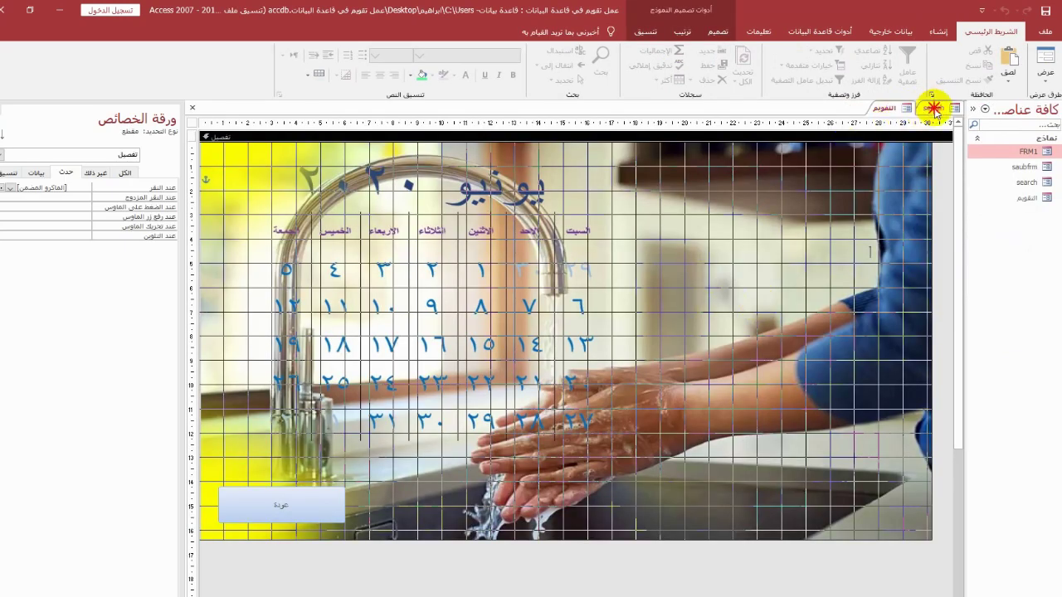
# Give the search form's June 2020 button an On Click macro opening التقويم
pyautogui.click(933, 109)
pyautogui.click(297, 170)
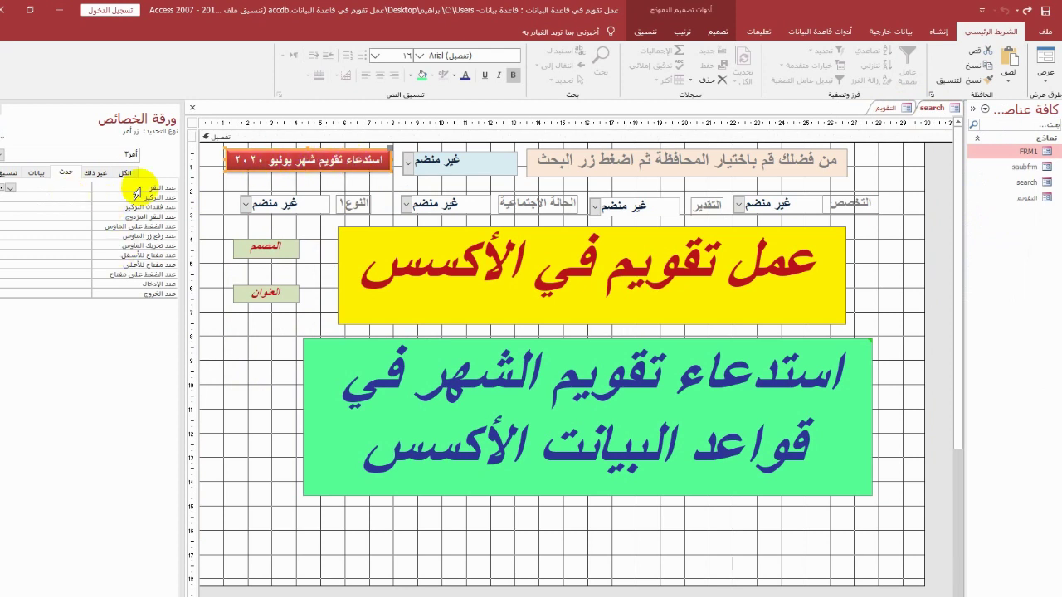
pyautogui.click(4, 190)
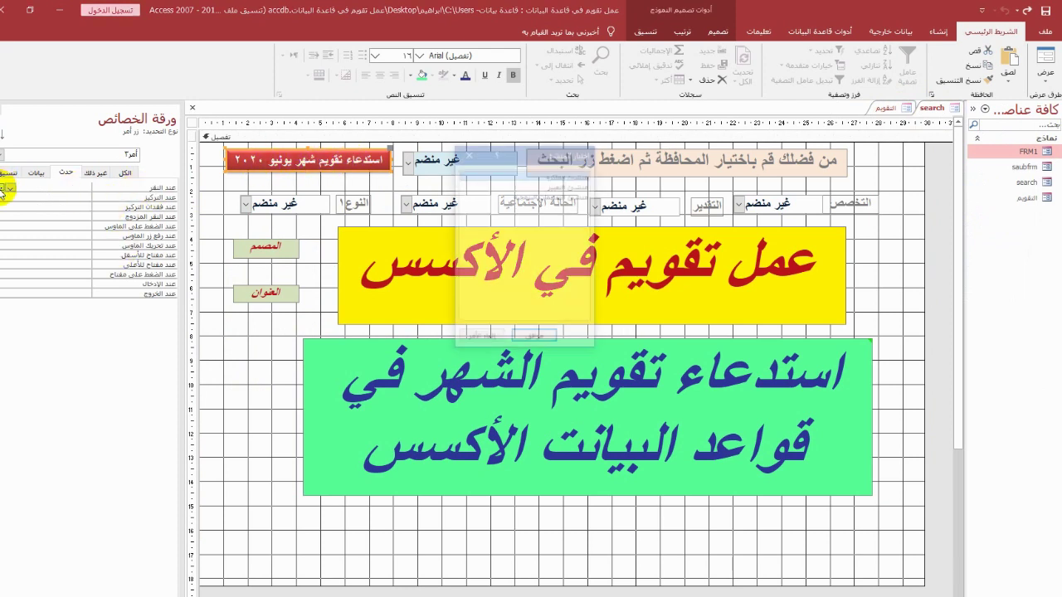
pyautogui.click(539, 338)
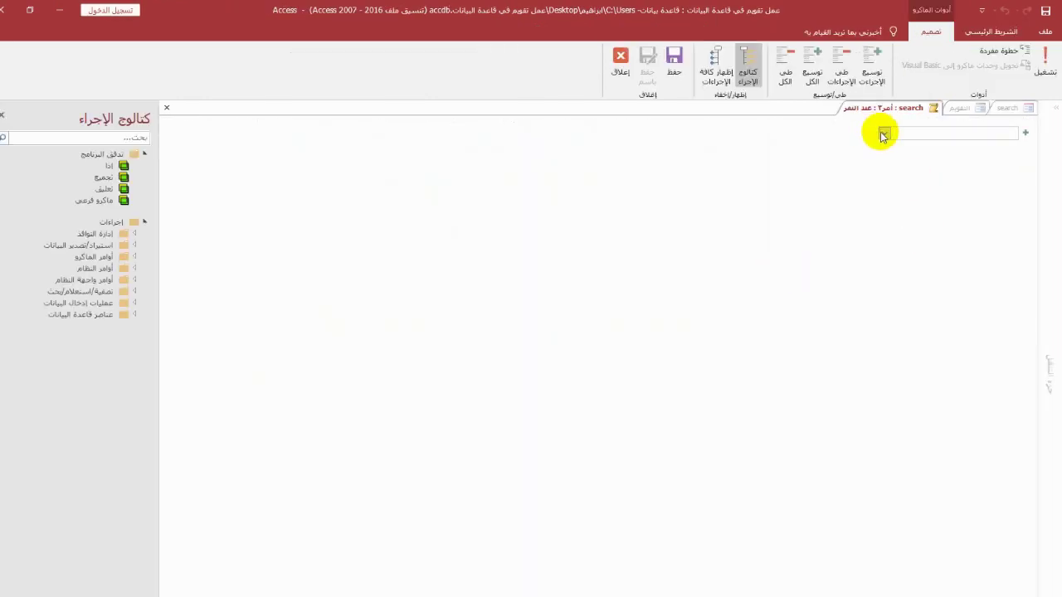
pyautogui.click(885, 132)
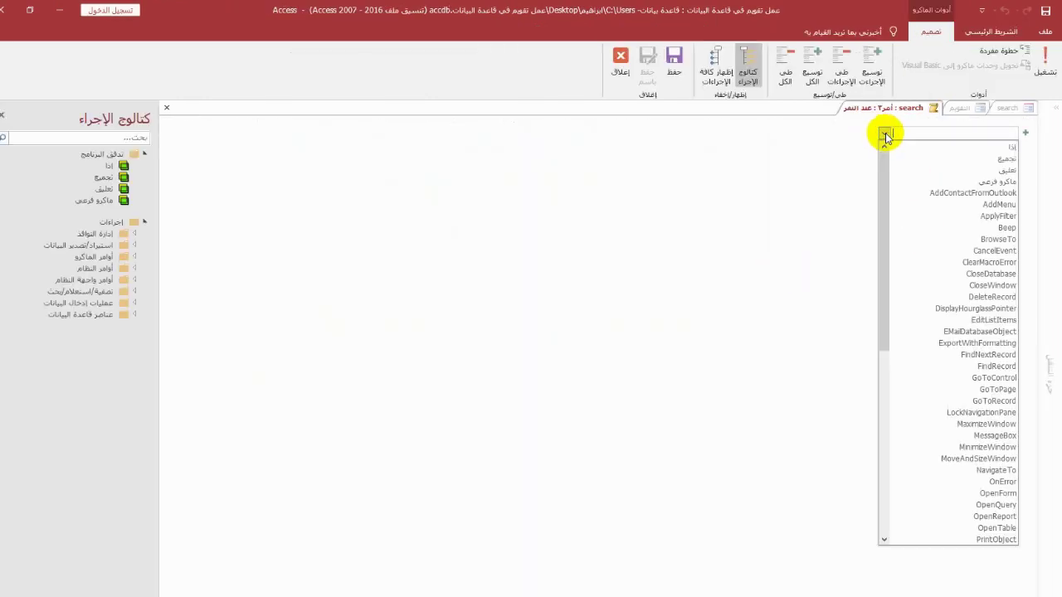
pyautogui.click(941, 493)
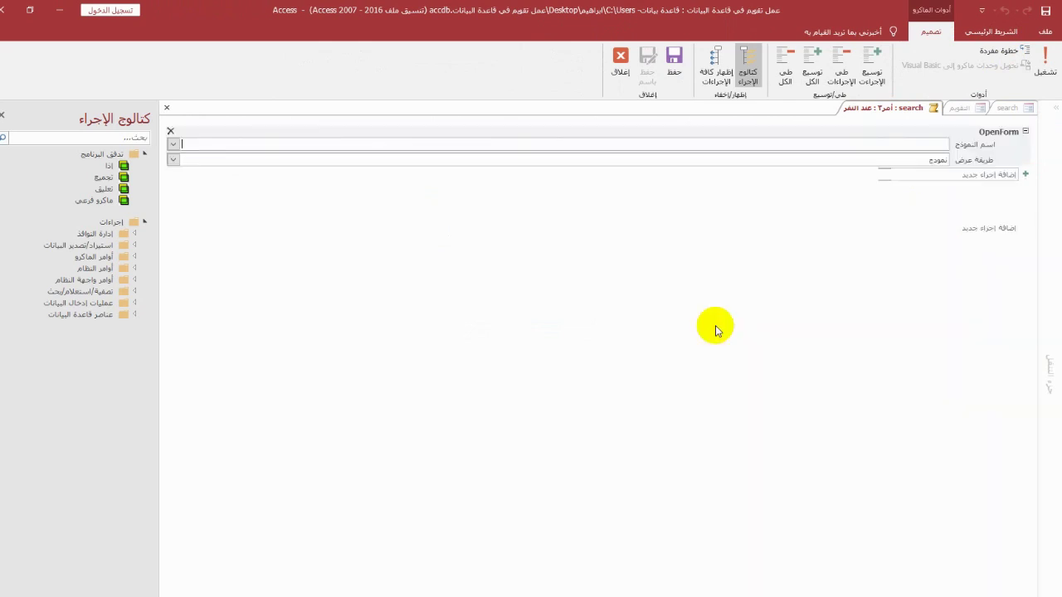
pyautogui.click(173, 145)
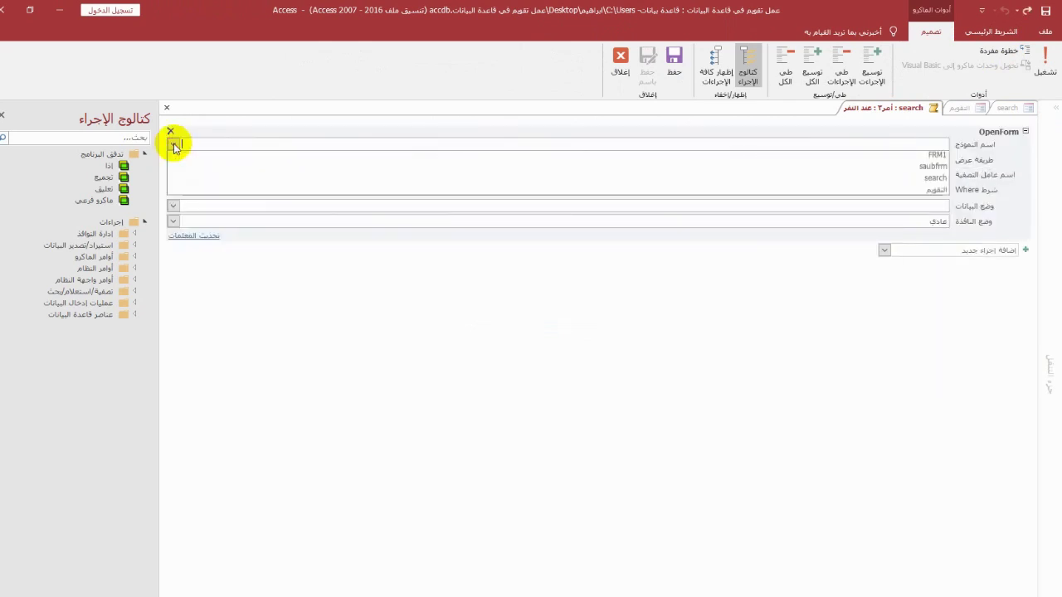
pyautogui.click(252, 192)
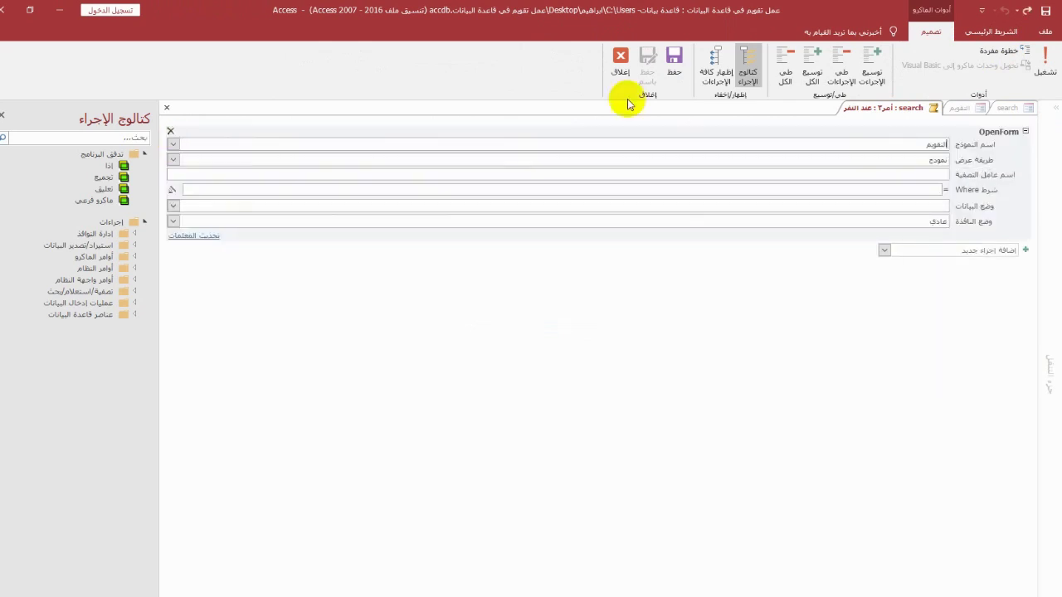
# Add a CloseWindow action closing the search form, then close the macro builder
pyautogui.click(883, 250)
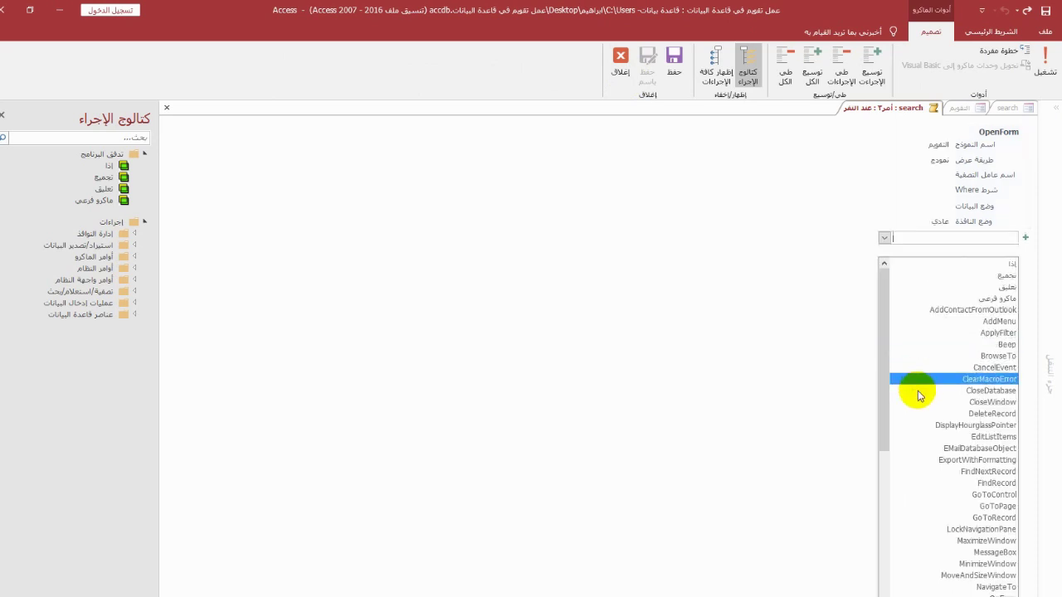
pyautogui.click(919, 402)
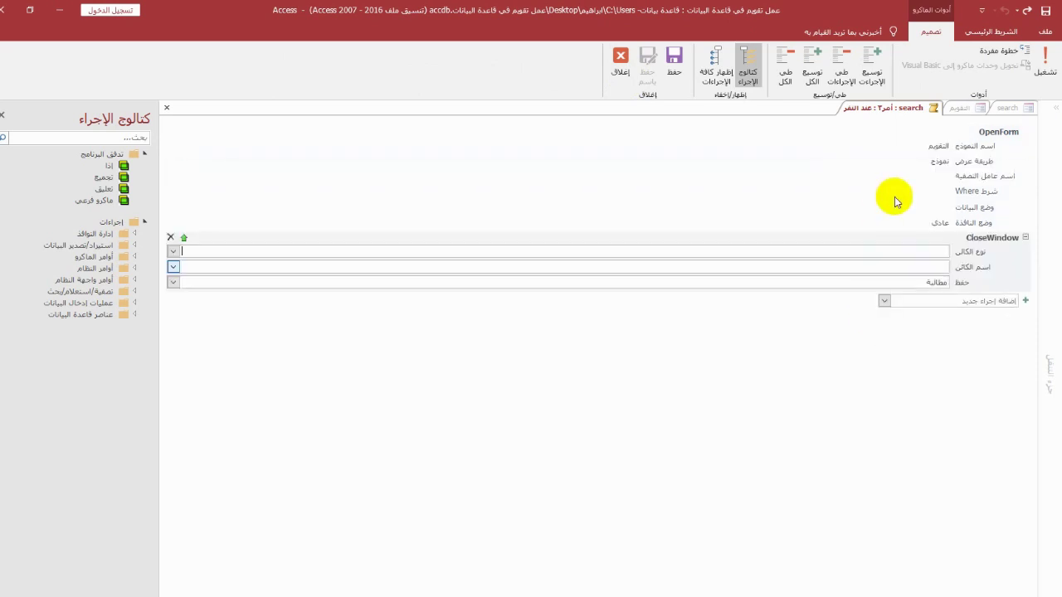
pyautogui.click(173, 252)
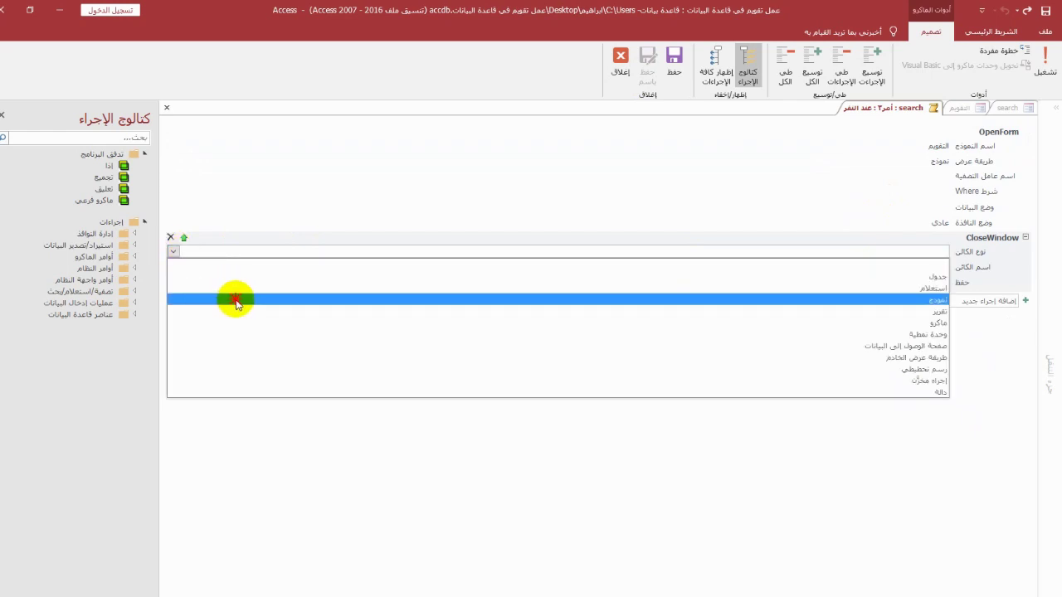
pyautogui.click(235, 302)
pyautogui.click(174, 267)
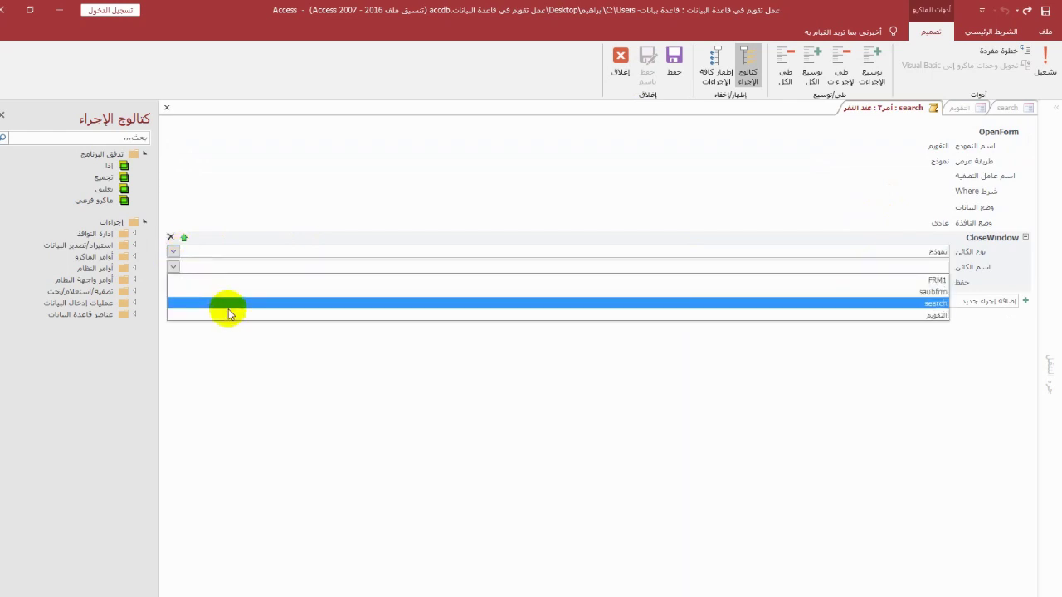
pyautogui.click(229, 314)
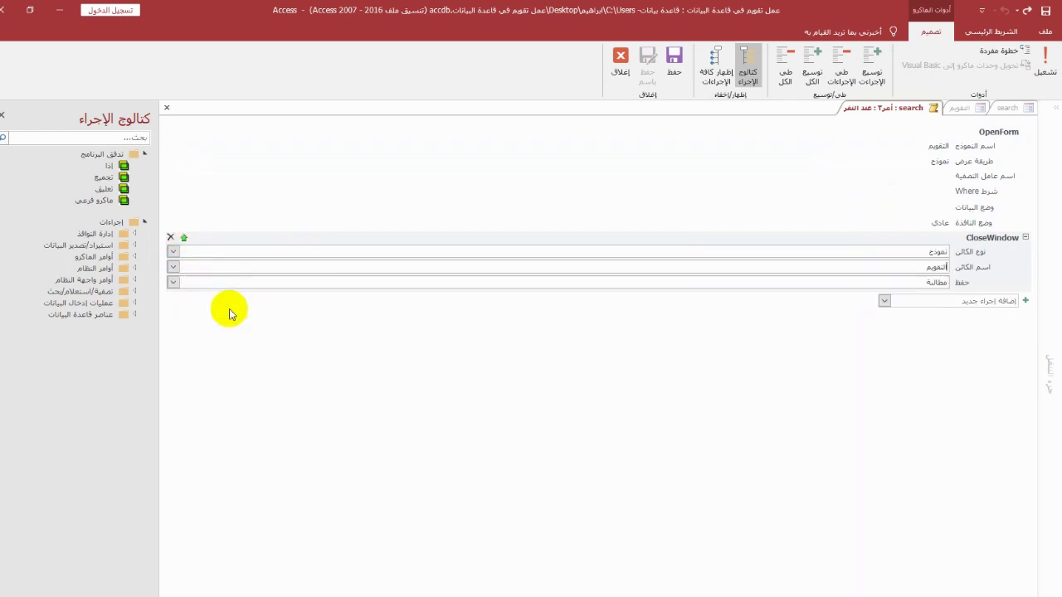
pyautogui.click(173, 266)
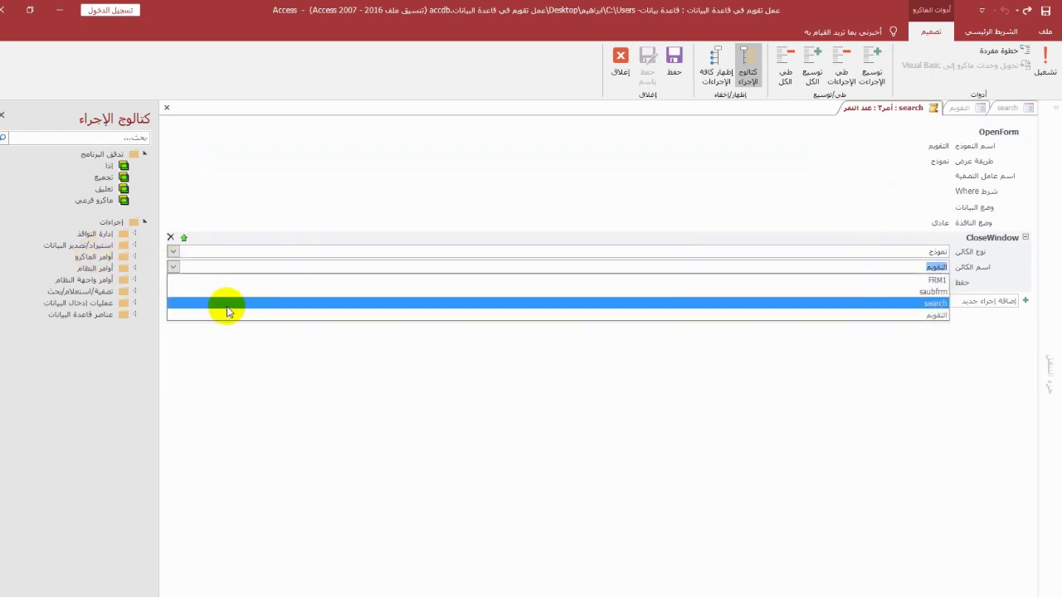
pyautogui.click(229, 304)
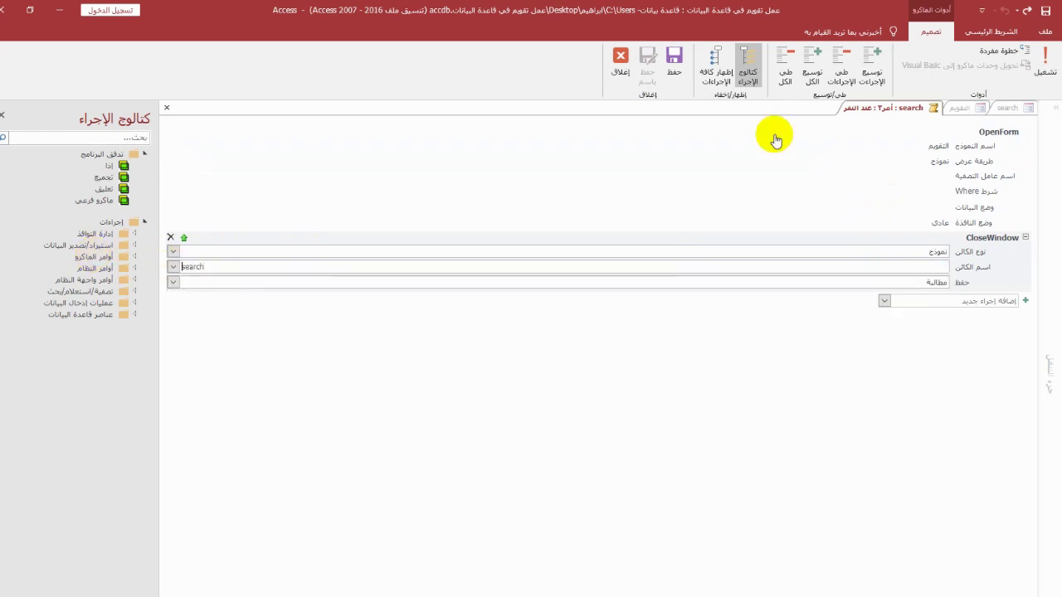
pyautogui.click(622, 56)
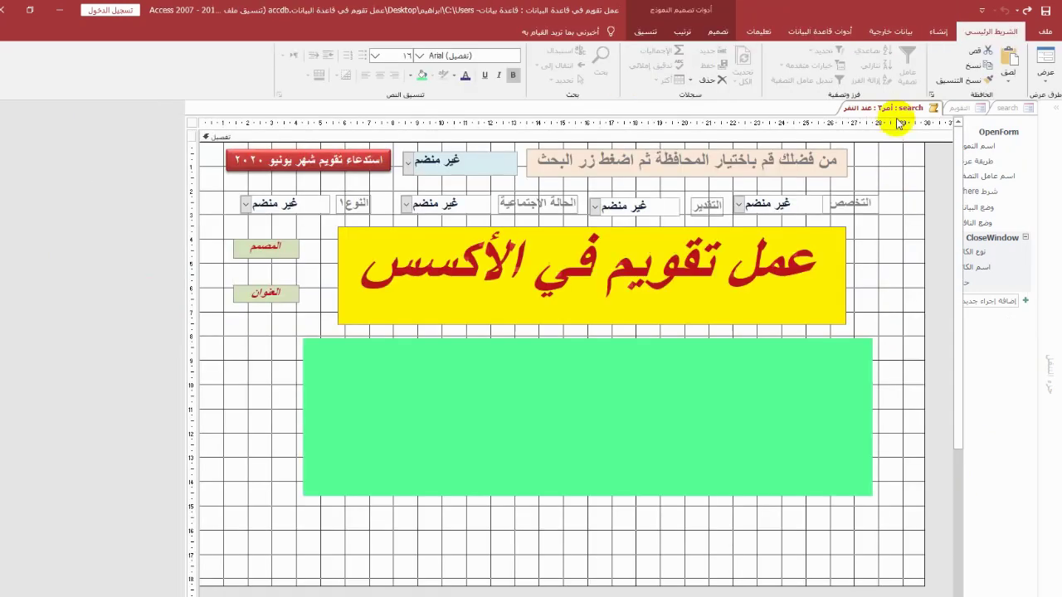
# Close all open form windows
pyautogui.rightClick(894, 110)
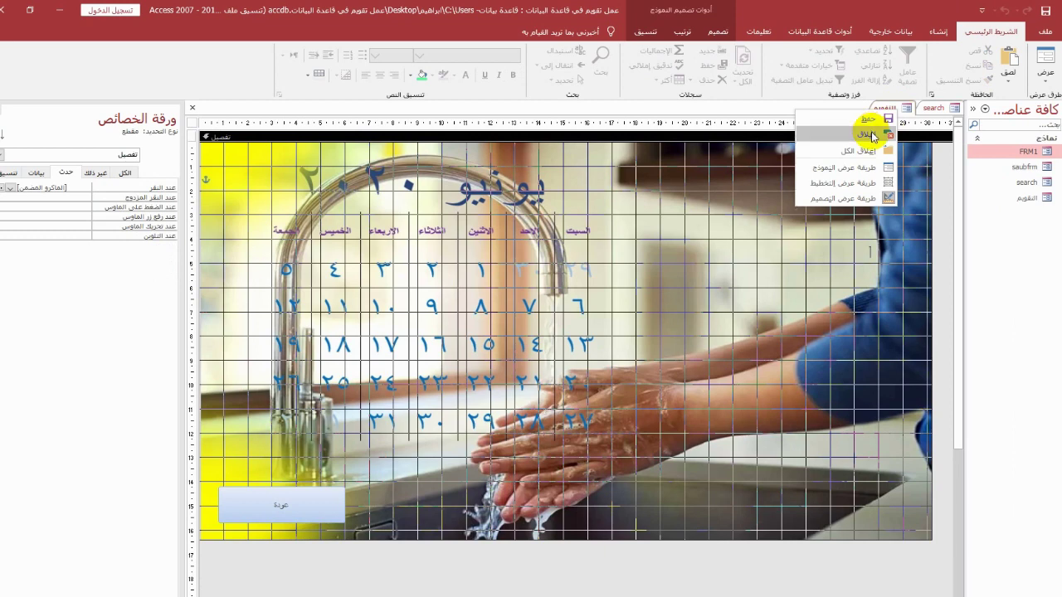
pyautogui.click(933, 114)
pyautogui.rightClick(926, 114)
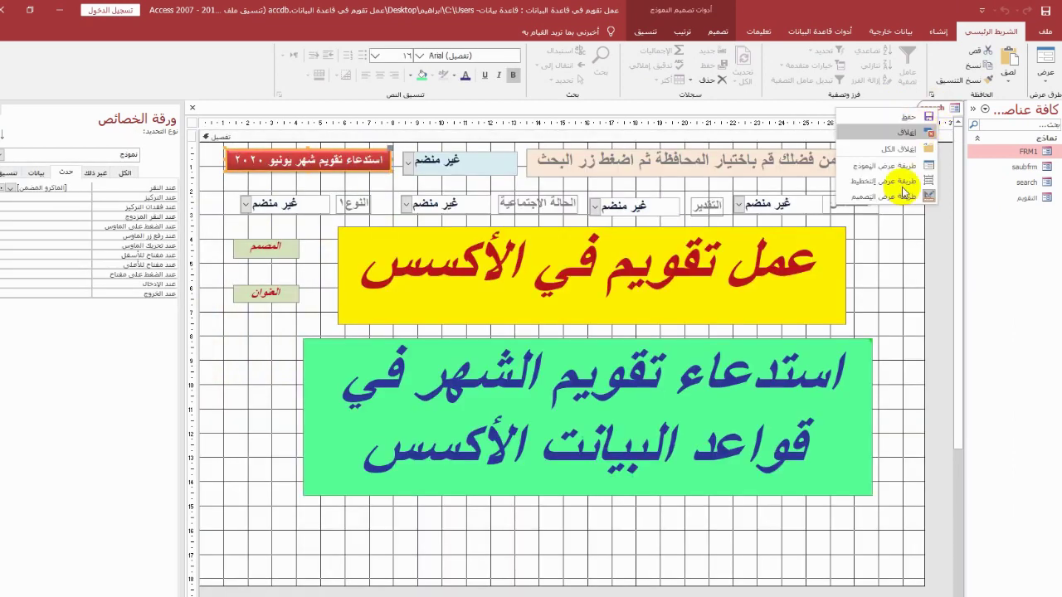
pyautogui.click(895, 150)
# Compact and repair the database
pyautogui.click(821, 31)
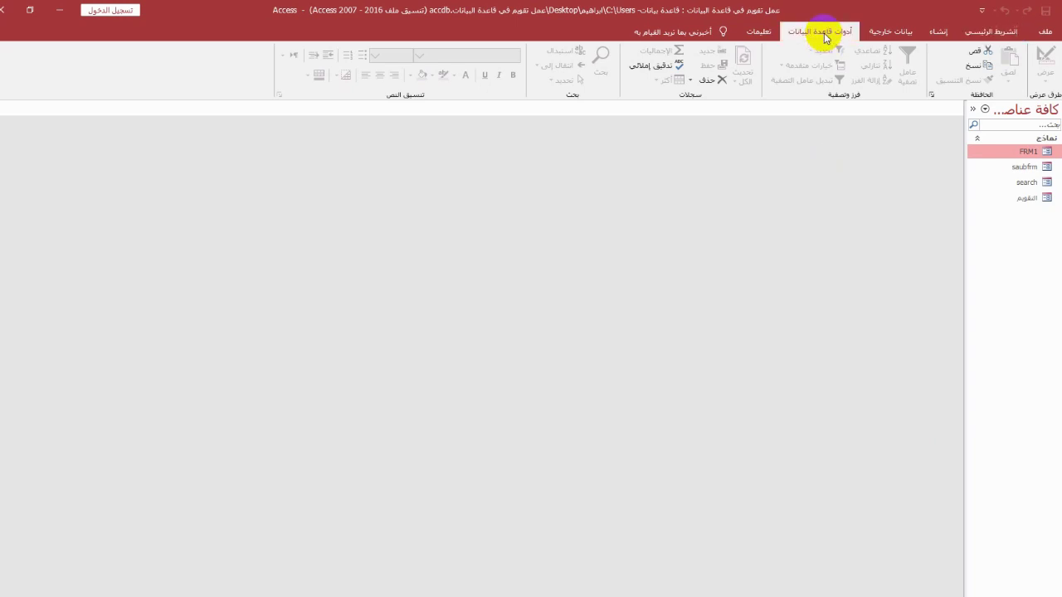
pyautogui.click(1034, 67)
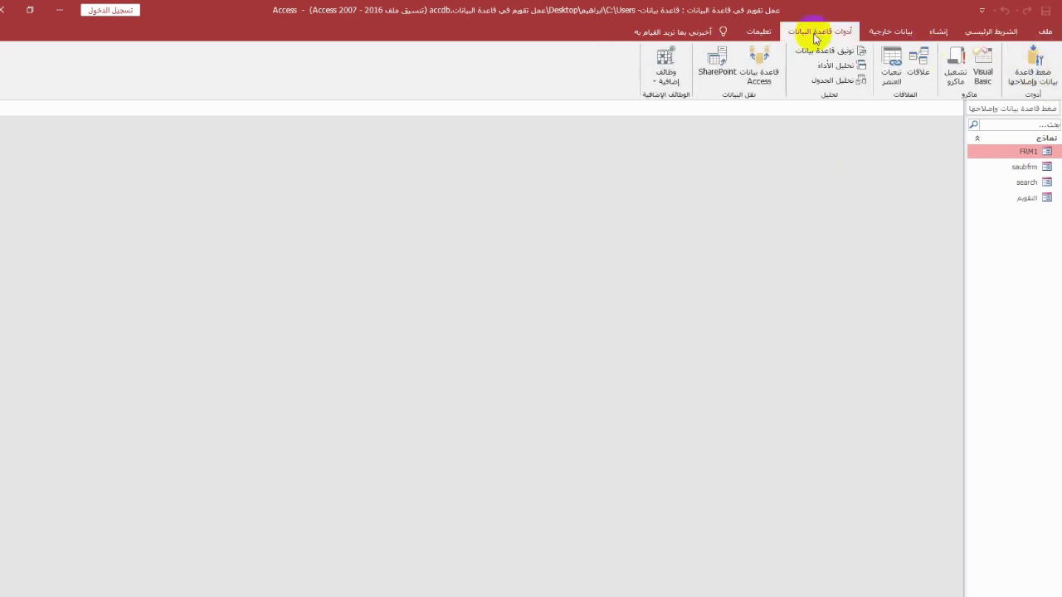
pyautogui.click(1034, 66)
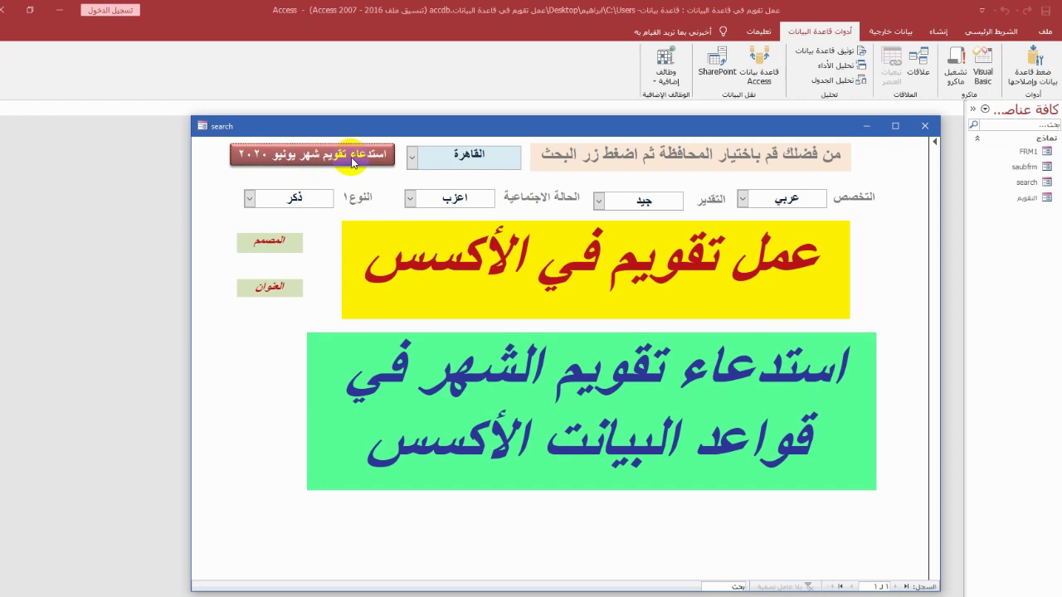
# Open the June 2020 calendar from the search form, then return with عودة
pyautogui.click(301, 158)
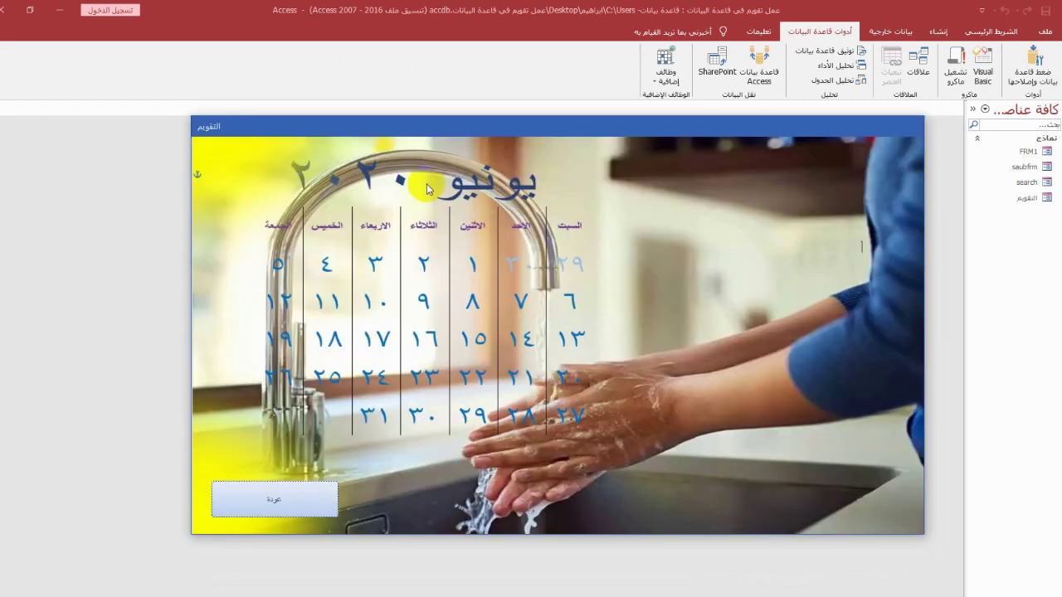
pyautogui.click(263, 507)
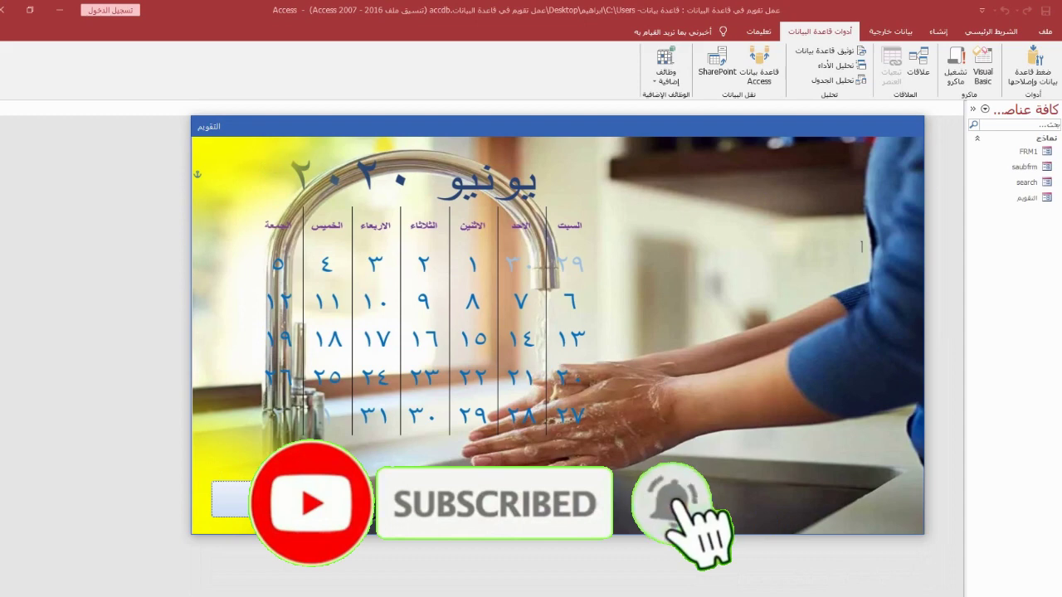
# Switch the calendar to Design view and start a Macro Builder for the عودة button's On Click
pyautogui.rightClick(644, 206)
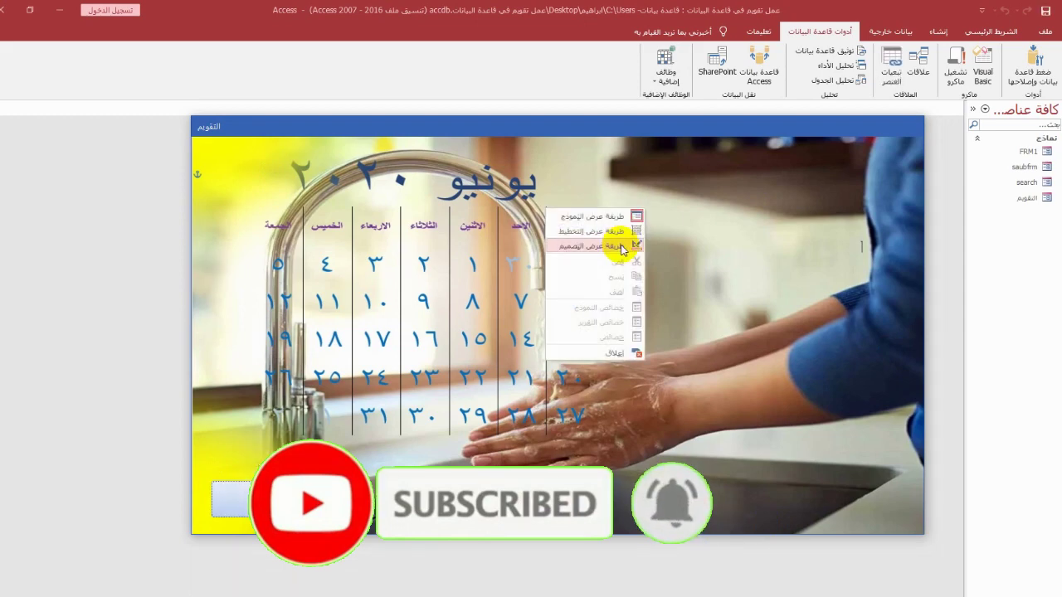
pyautogui.click(614, 246)
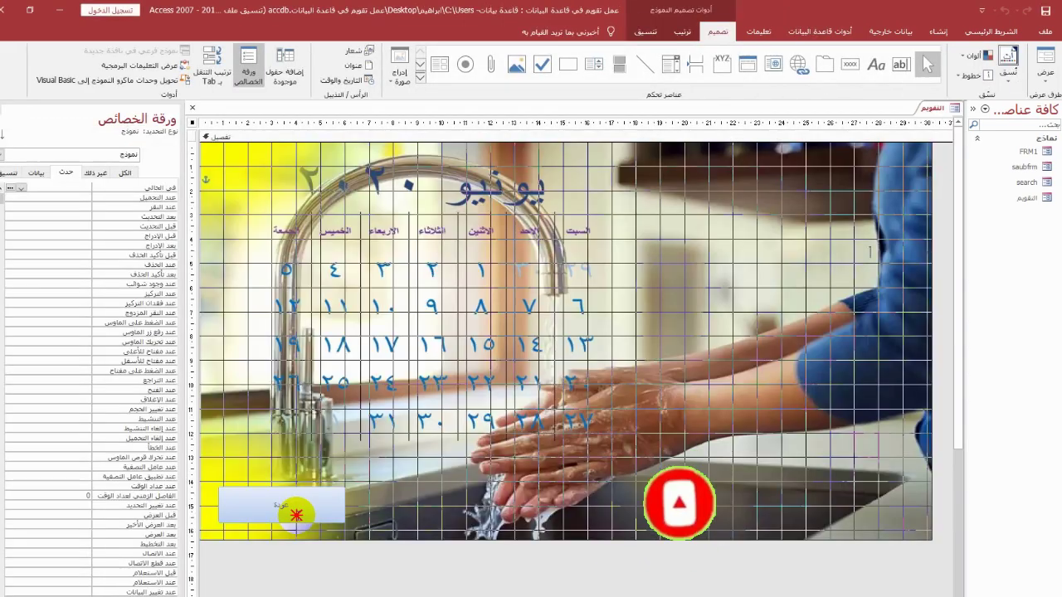
pyautogui.click(296, 504)
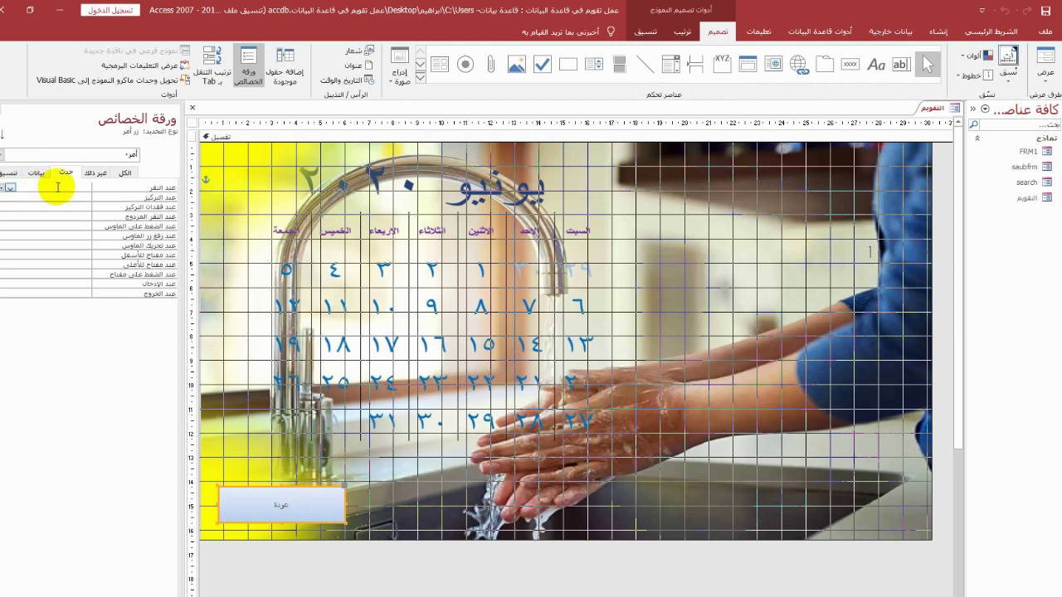
pyautogui.doubleClick(5, 189)
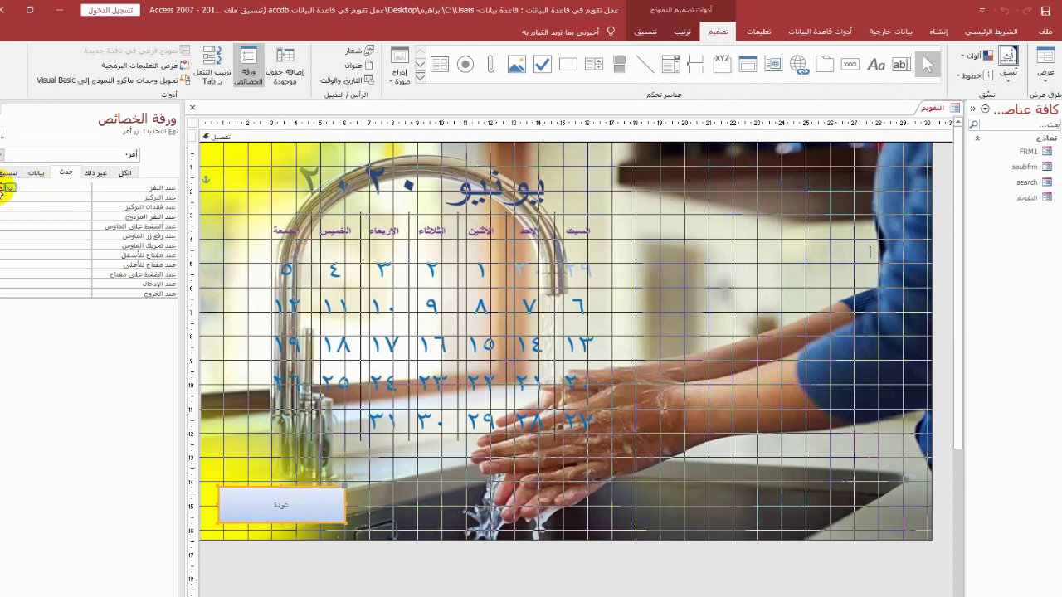
pyautogui.click(4, 189)
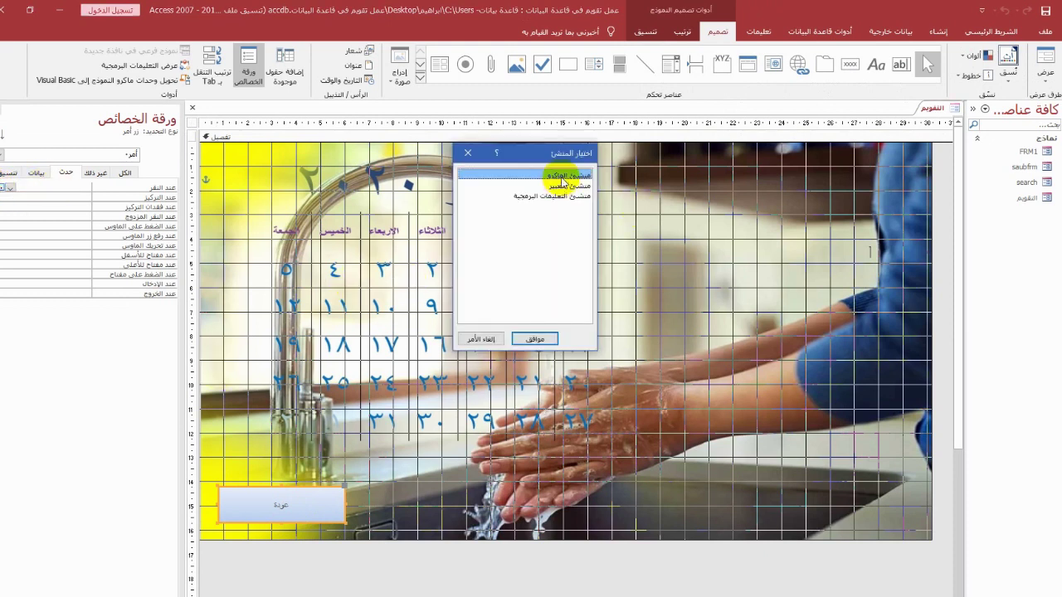
pyautogui.click(536, 338)
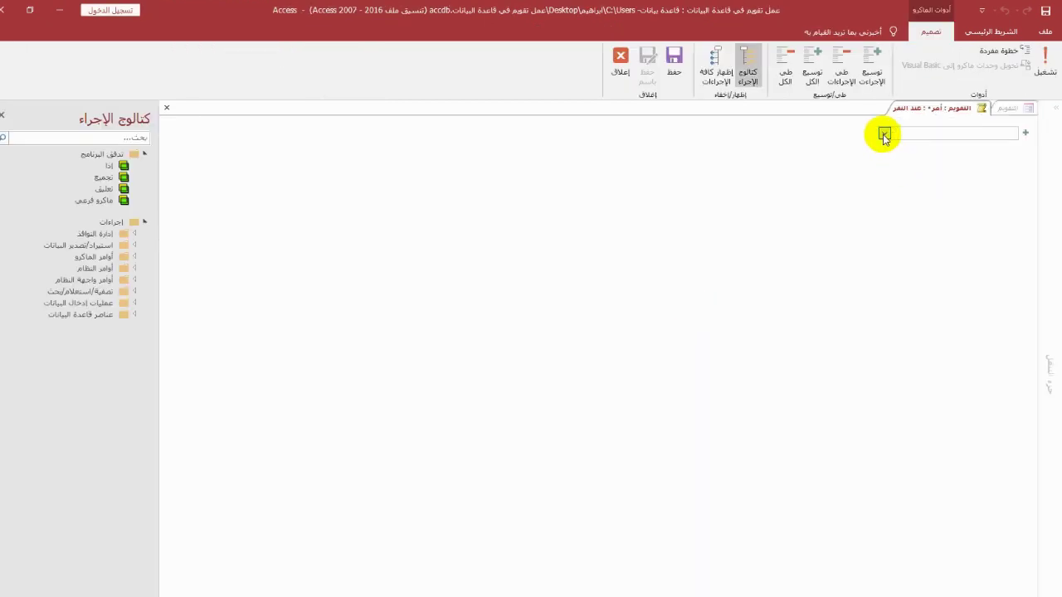
# Add an OpenForm action to the عودة macro that opens the 'search' form
pyautogui.click(885, 133)
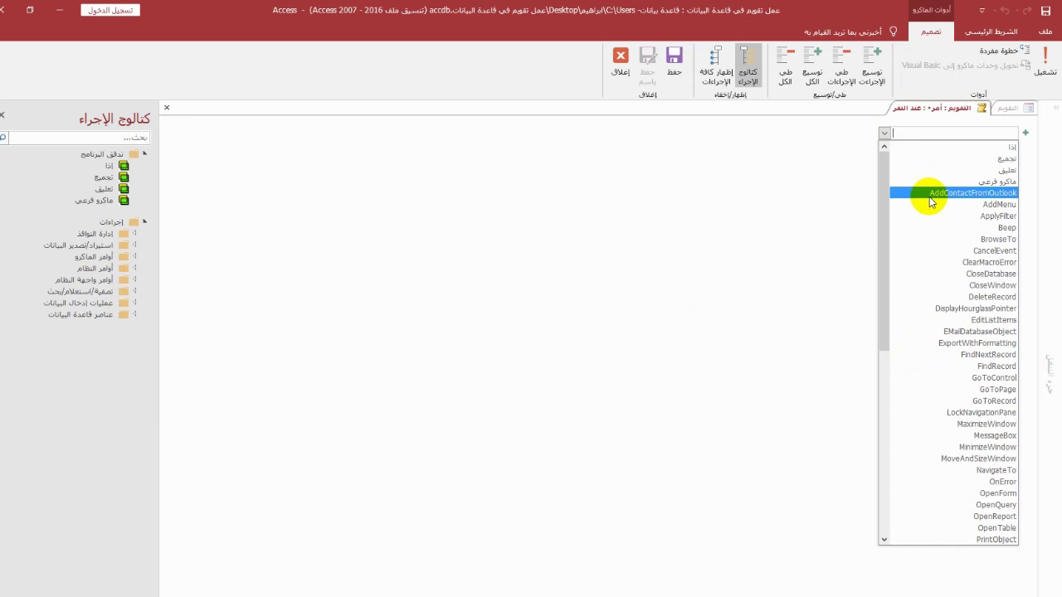
pyautogui.click(943, 493)
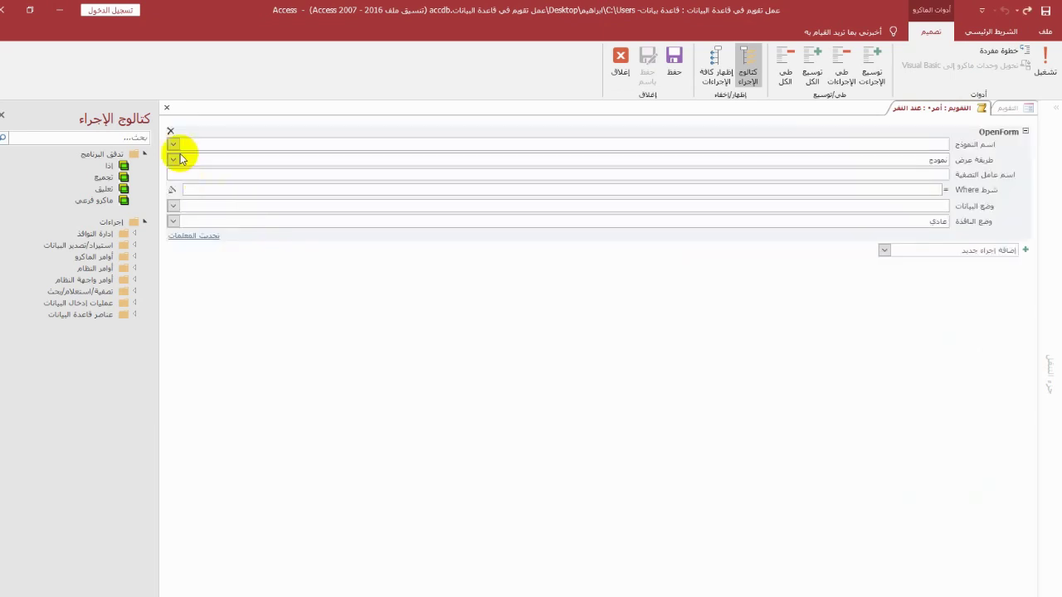
pyautogui.click(172, 145)
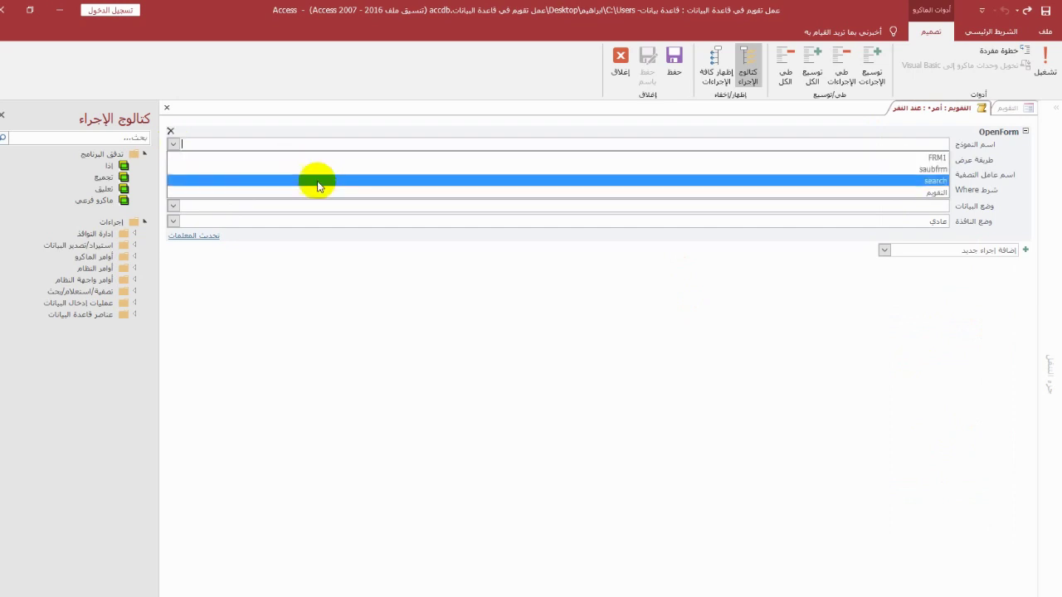
pyautogui.click(315, 180)
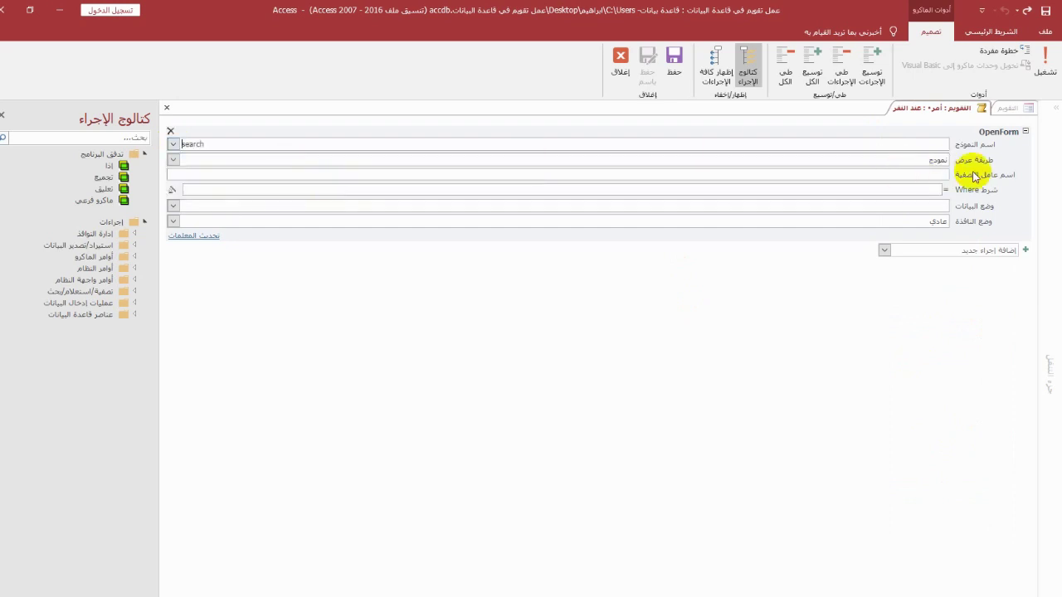
# Add a CloseWindow action closing the Form التقويم, then save and close the macro builder
pyautogui.click(885, 250)
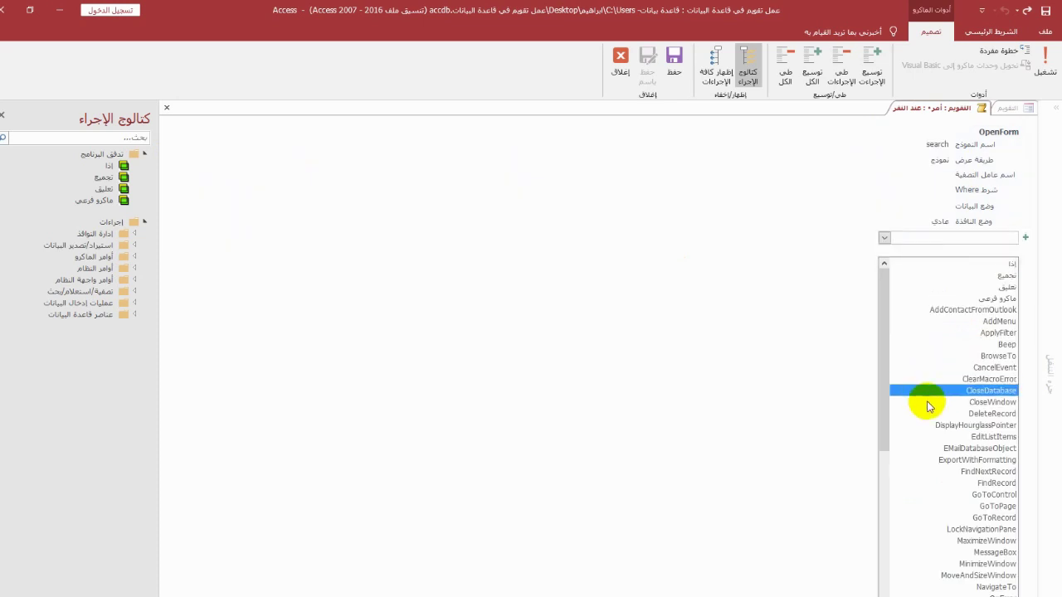
pyautogui.click(924, 402)
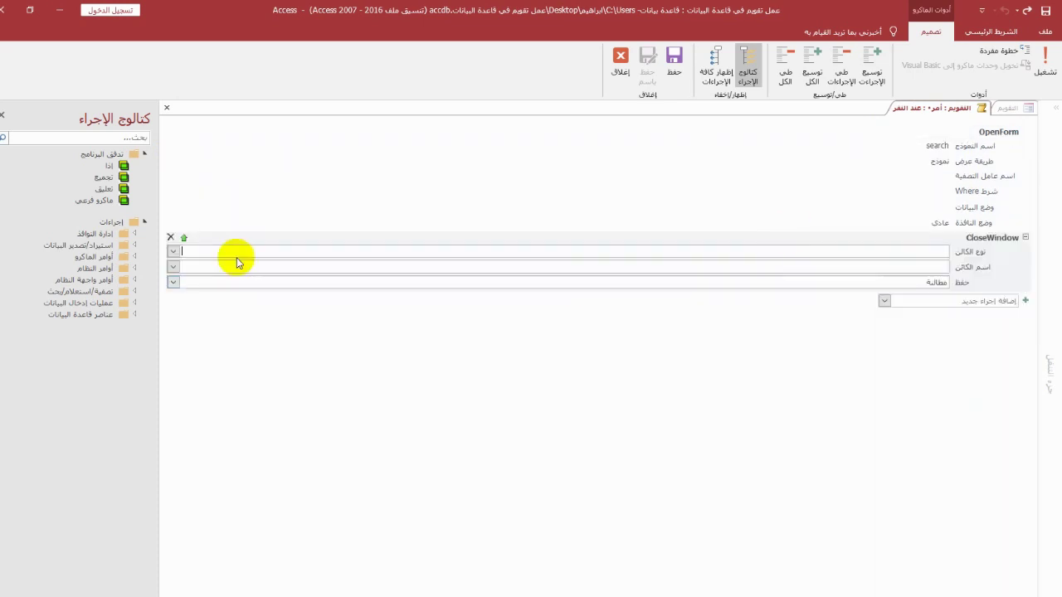
pyautogui.click(173, 251)
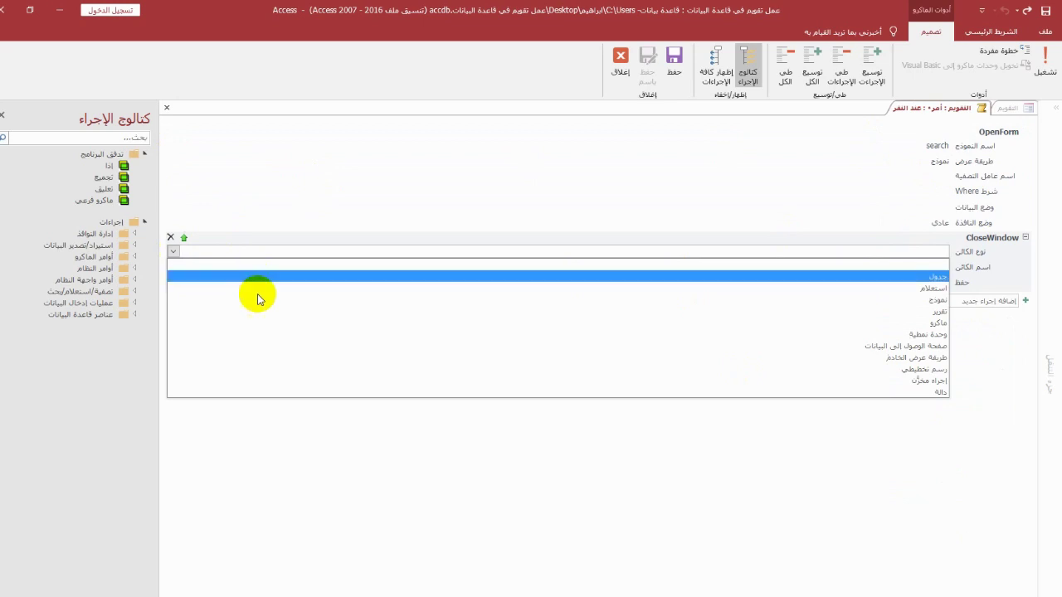
pyautogui.click(257, 301)
pyautogui.click(174, 267)
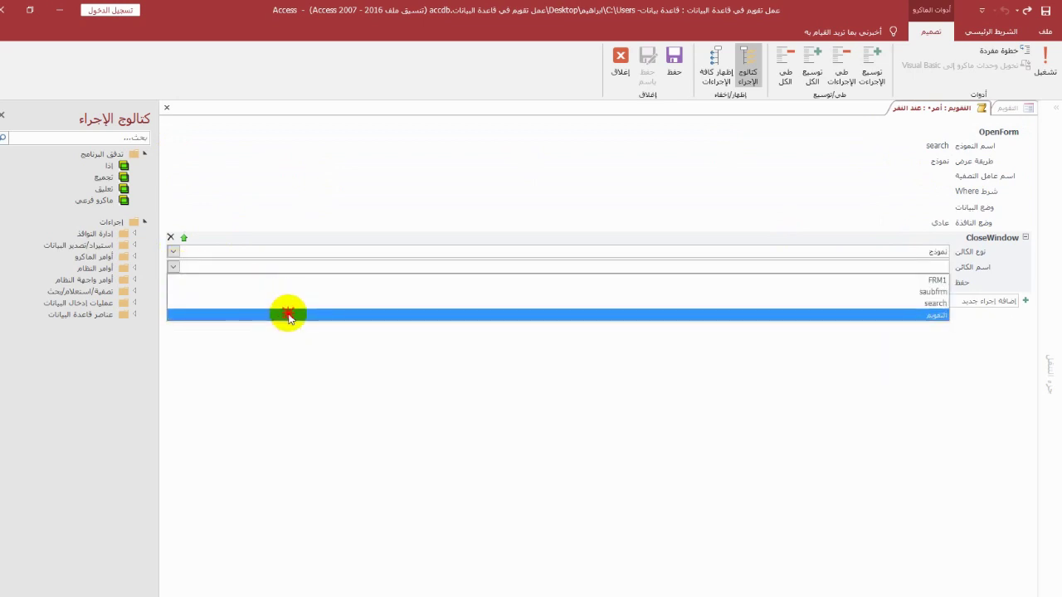
pyautogui.click(285, 316)
pyautogui.click(650, 63)
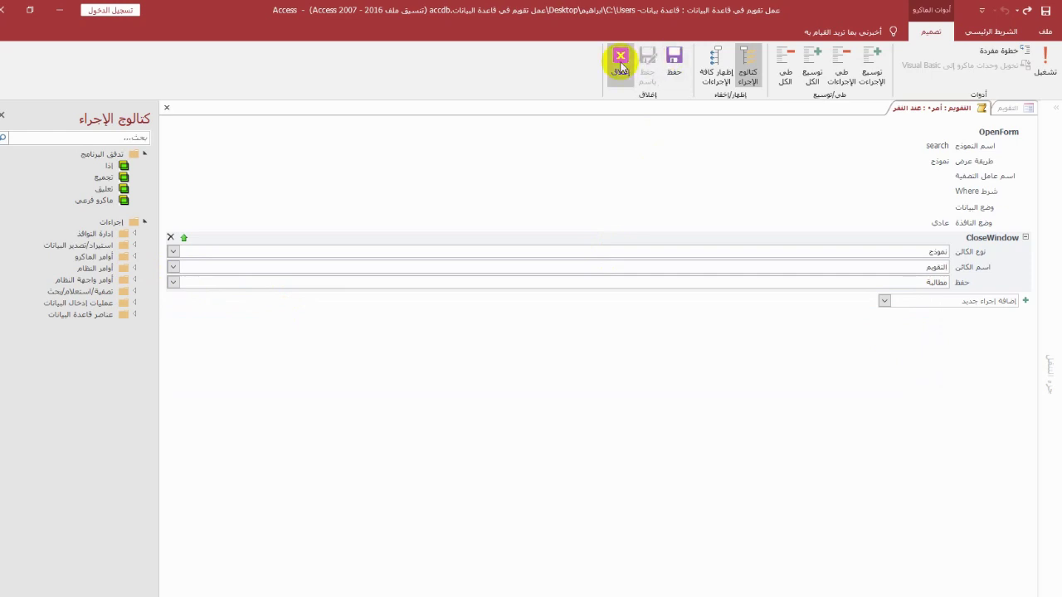
pyautogui.click(620, 60)
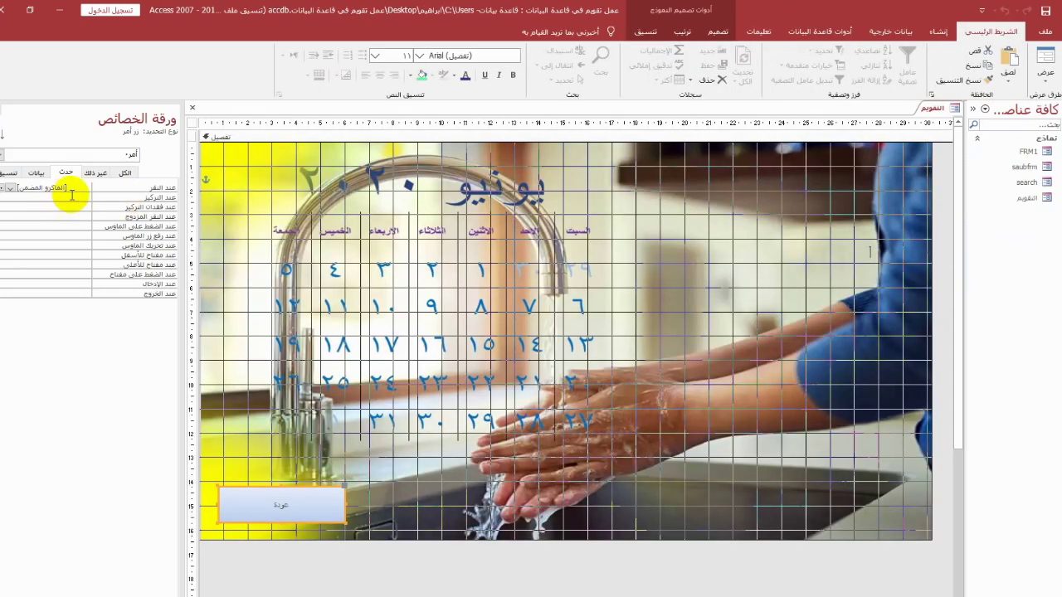
# Confirm the عودة button's On Click holds the macro, then switch التقويم to Form view
pyautogui.click(64, 187)
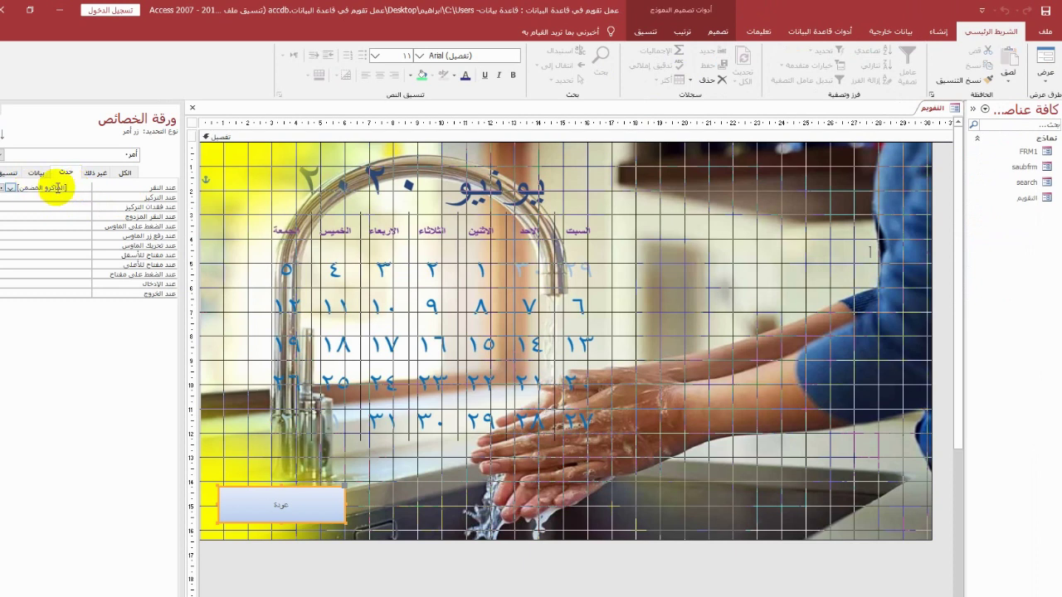
pyautogui.rightClick(942, 109)
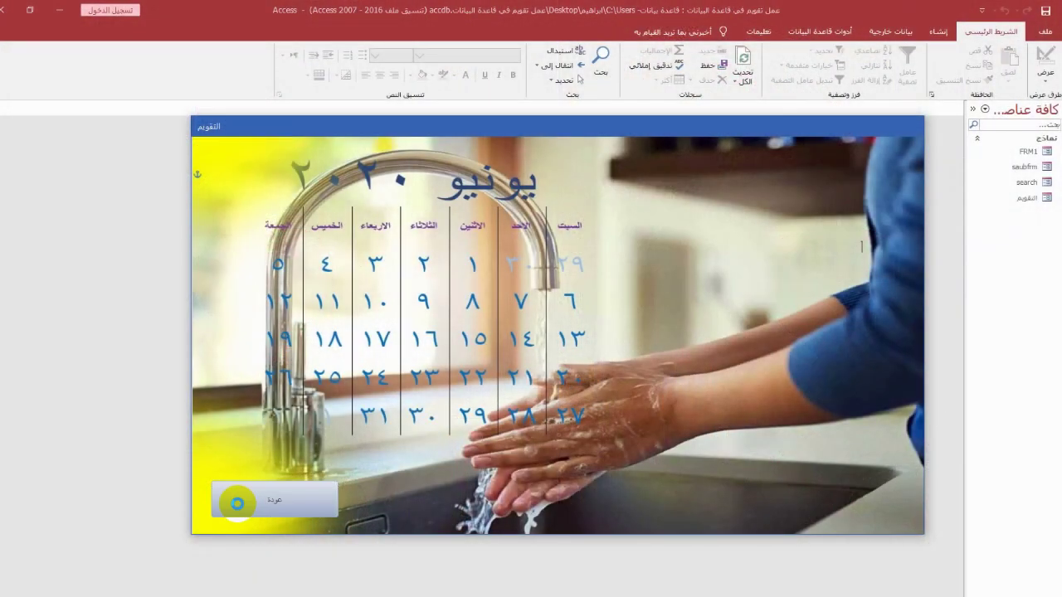
# Go back to search with عودة, reopen the June 2020 calendar, and repeat the round trip
pyautogui.click(237, 504)
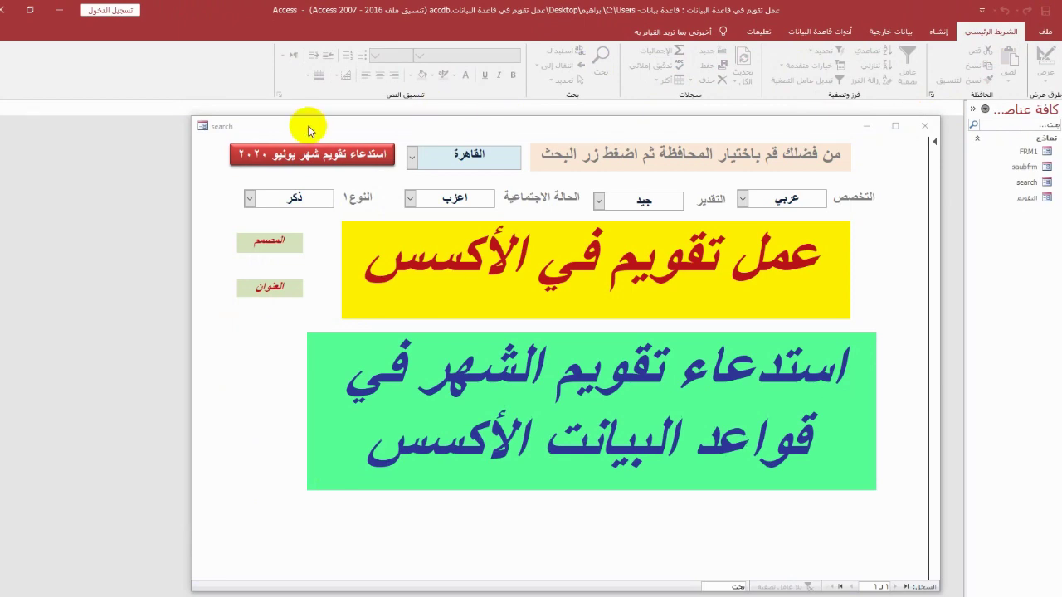
pyautogui.click(351, 160)
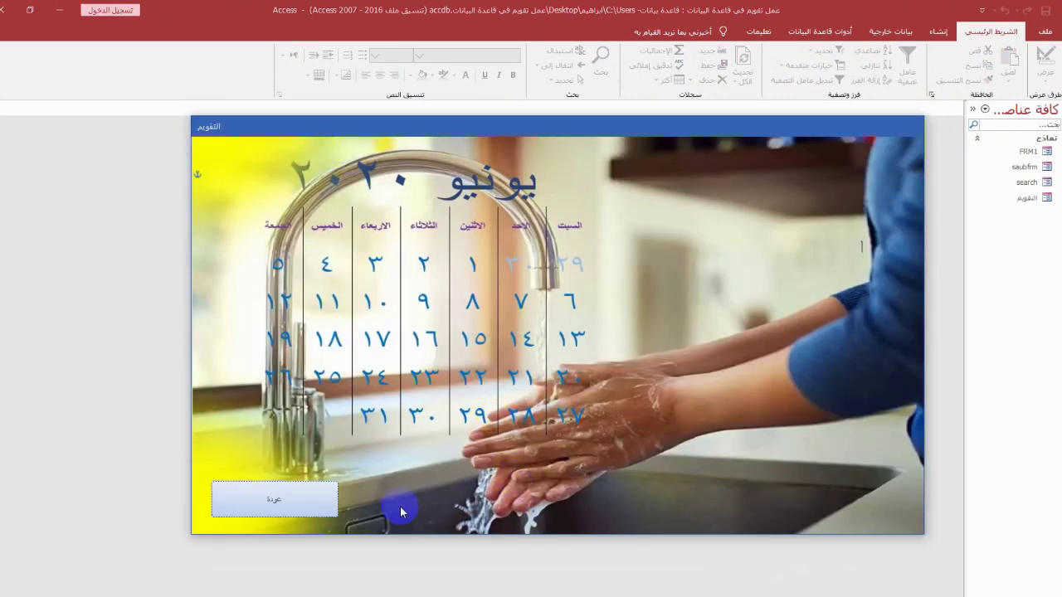
pyautogui.click(261, 498)
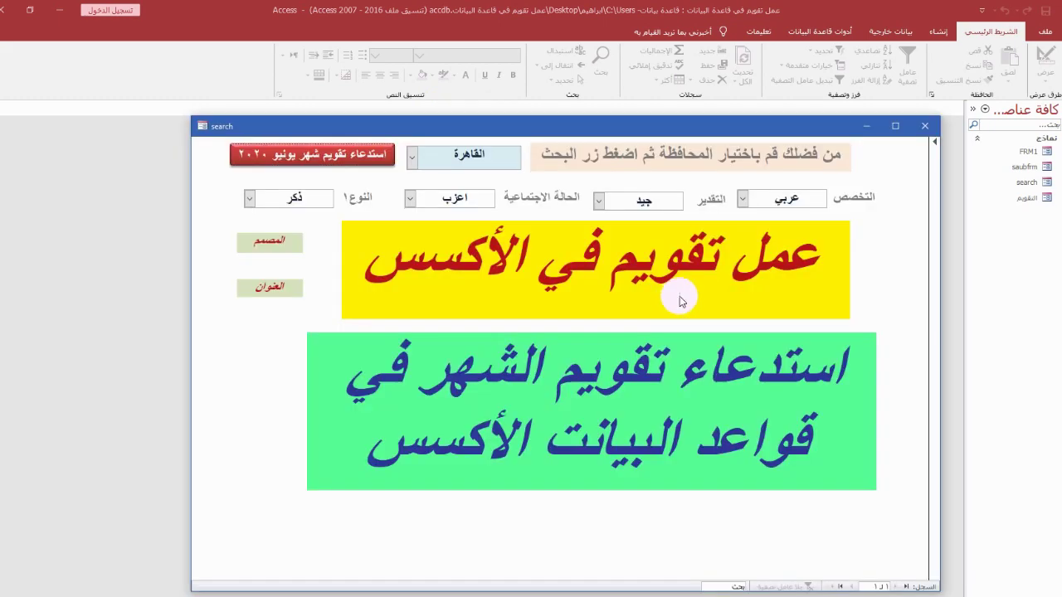
pyautogui.click(323, 159)
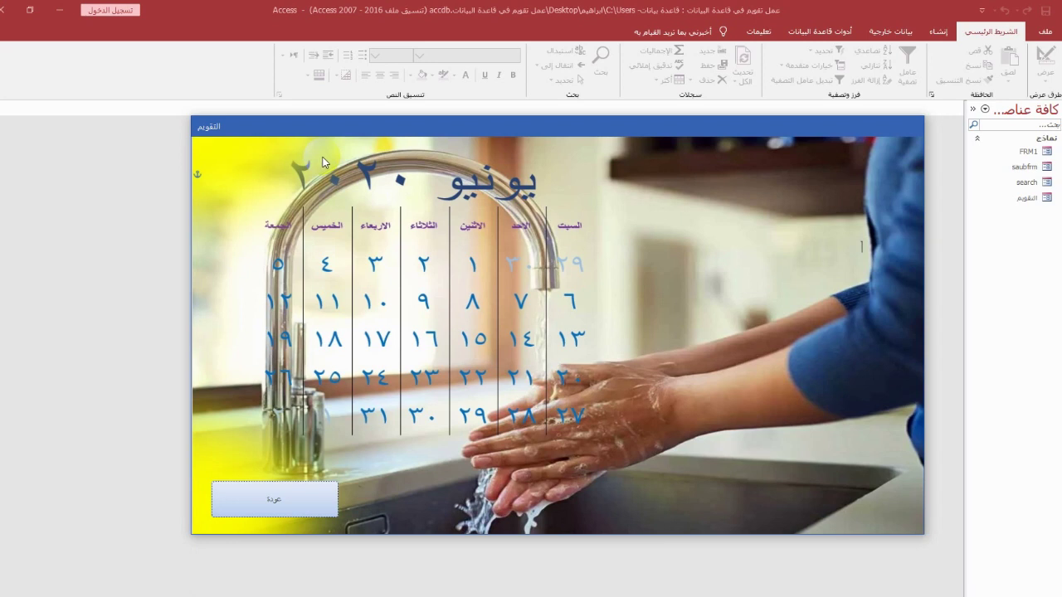
# Use the calendar's عودة button to close التقويم and return to the search form
pyautogui.click(295, 505)
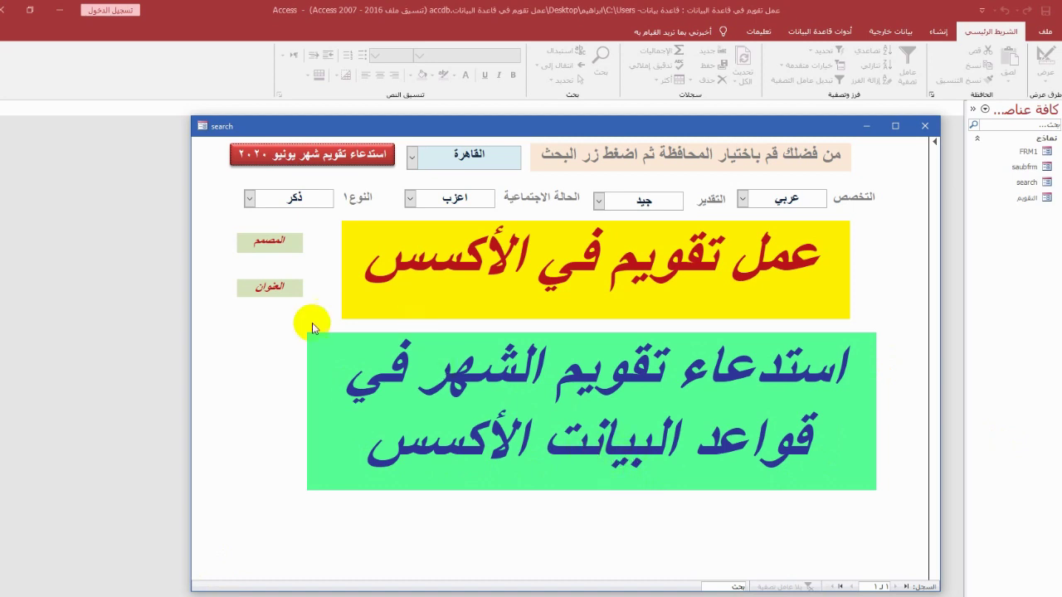
# Switch the search form to Design view and correct the green label to read قواعد البيانات الأكسس
pyautogui.rightClick(314, 324)
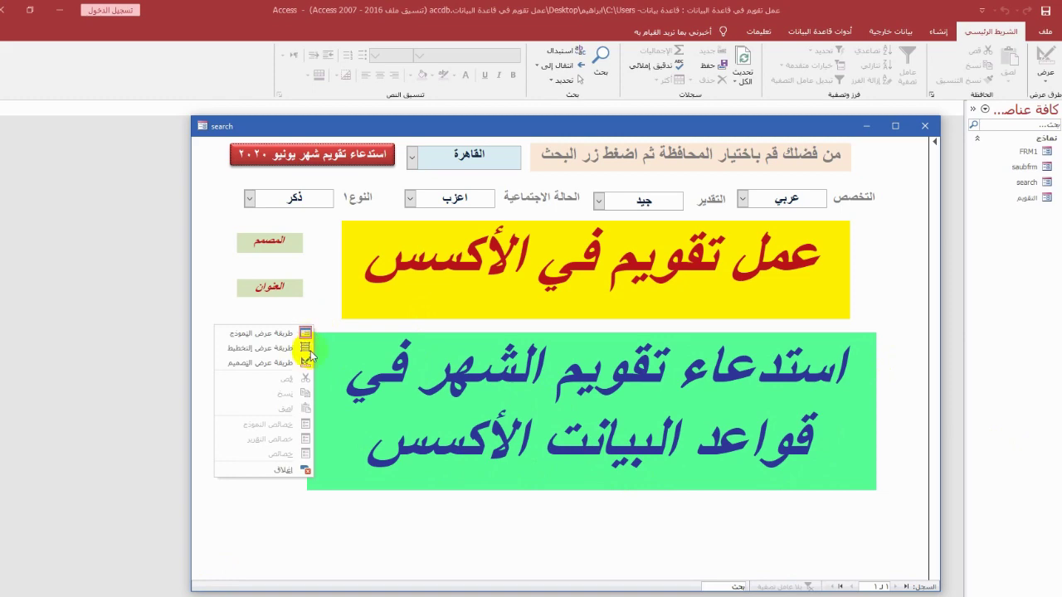
pyautogui.click(306, 363)
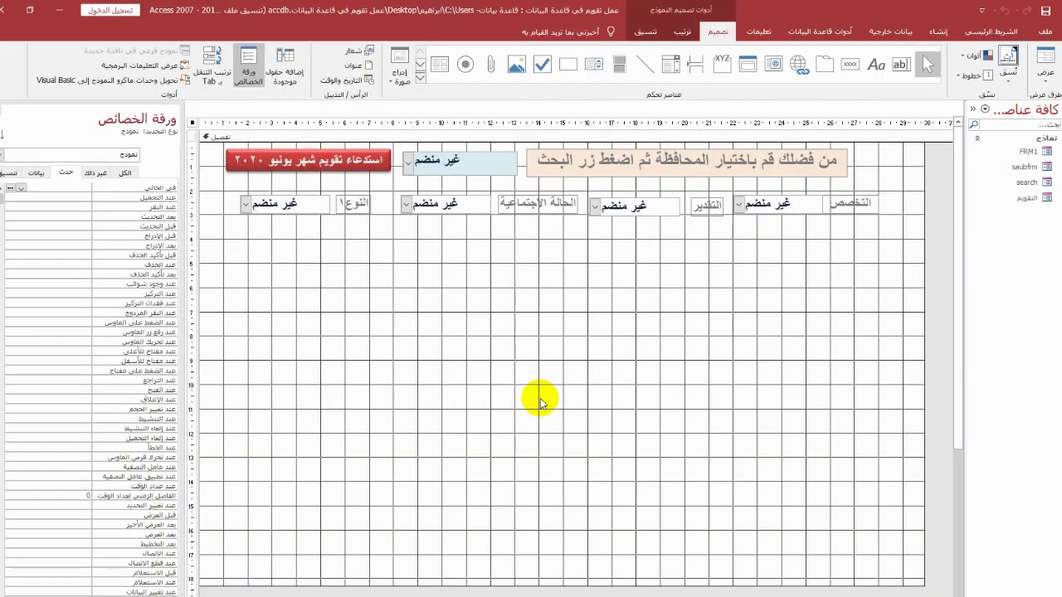
pyautogui.click(578, 450)
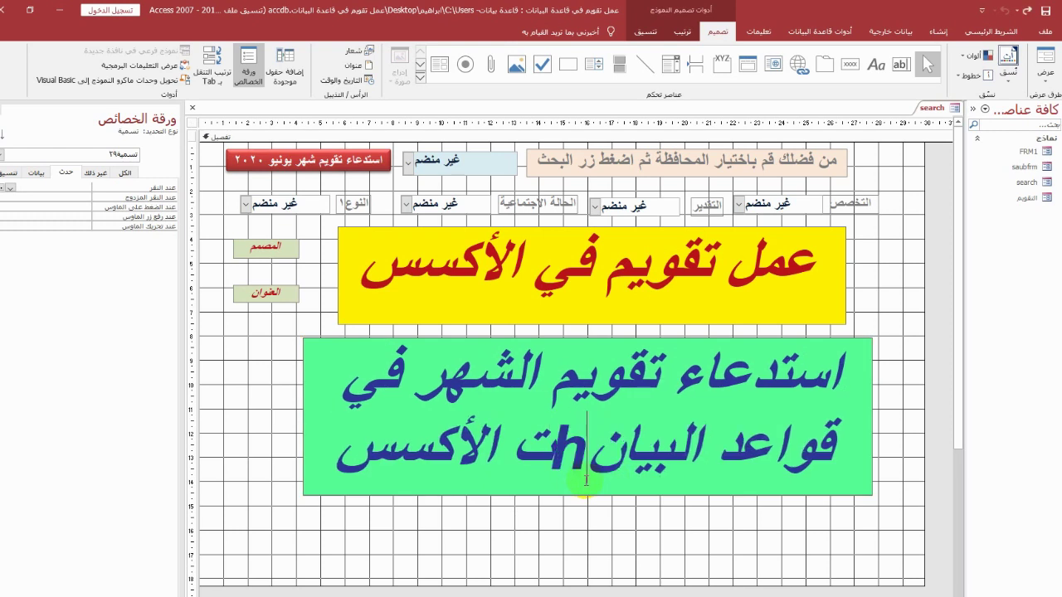
pyautogui.press('BackSpace')
pyautogui.press('BackSpace')
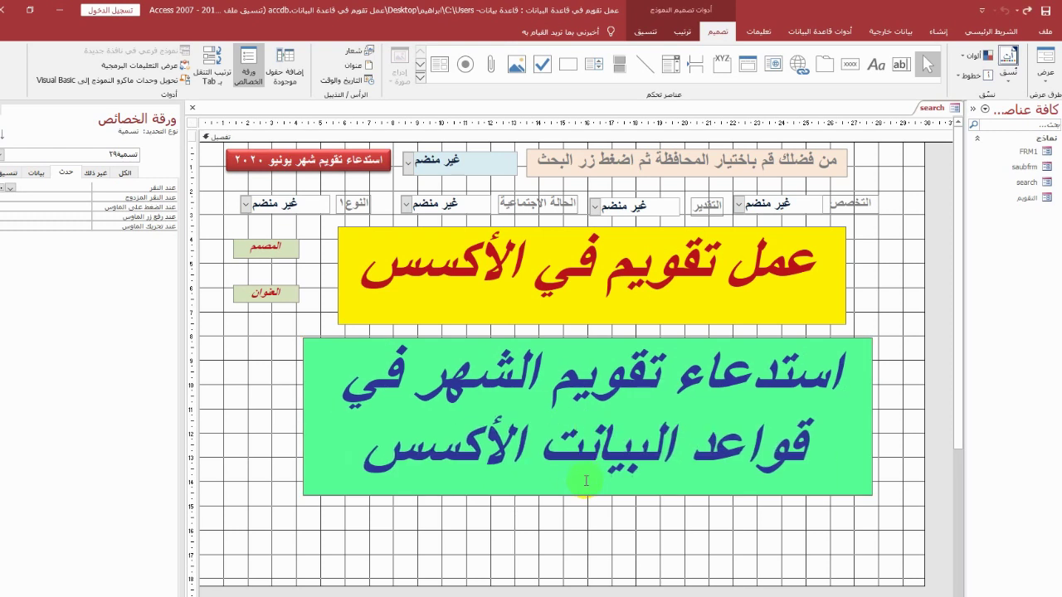
pyautogui.write('ا')
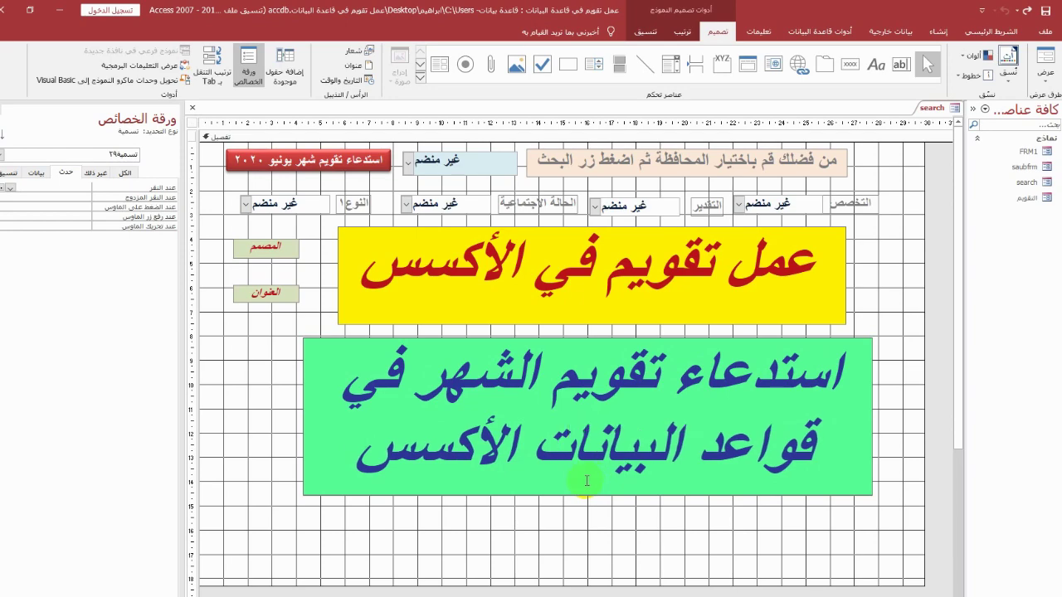